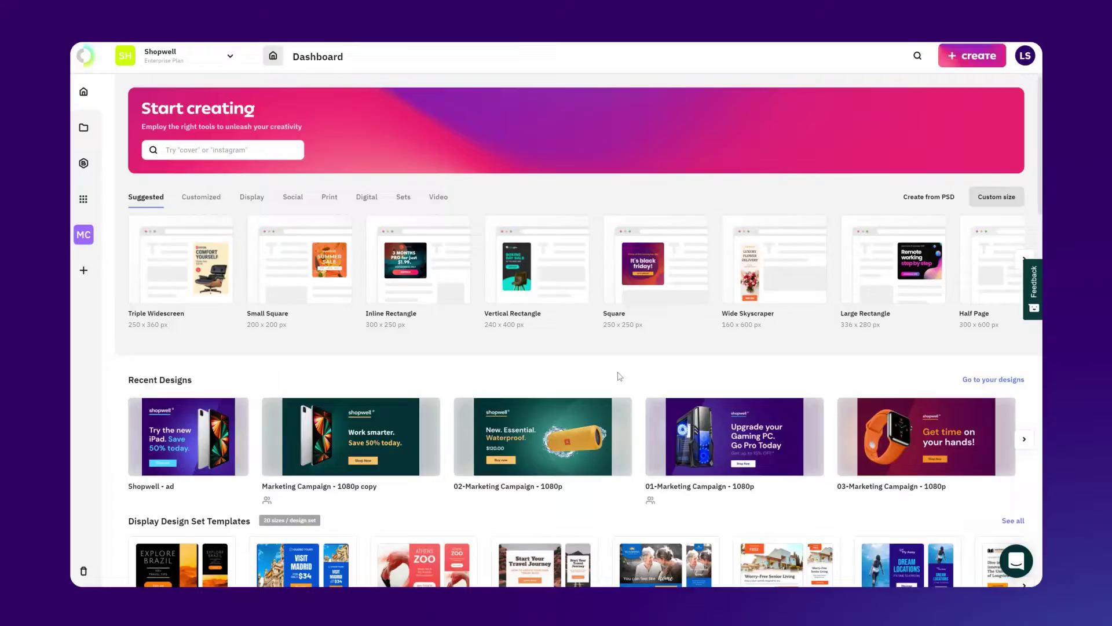
Create a custom design set with Small Square, Vertical Rectangle, Square, Triple Widescreen, Inline Rectangle and Large Rectangle sizes.
left_click(972, 56)
scroll(944, 189, "down", 8)
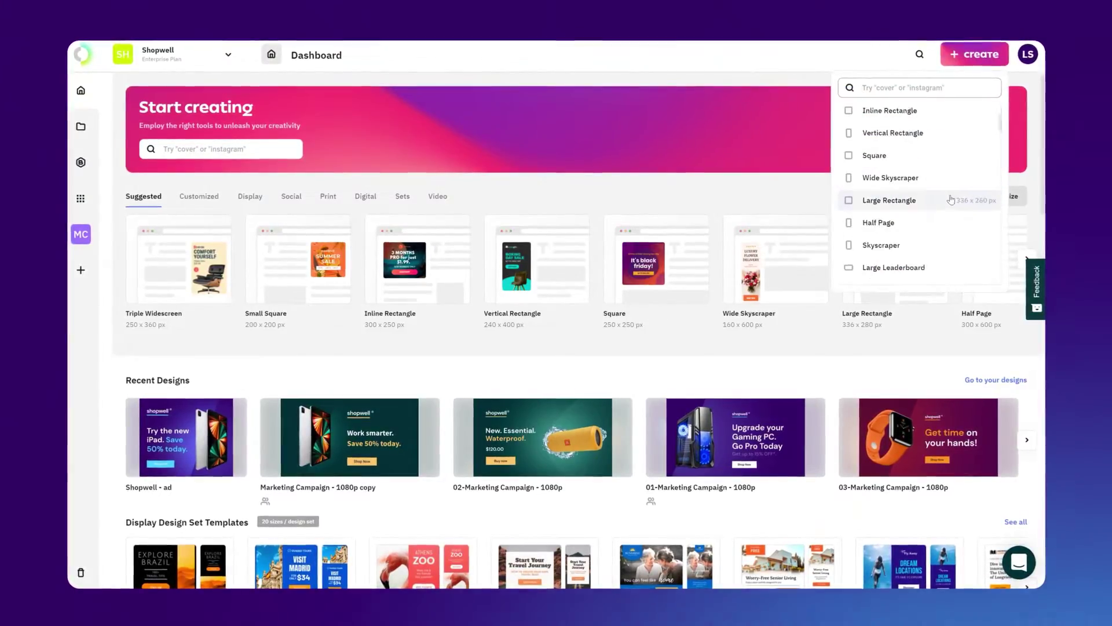
scroll(931, 131, "up", 6)
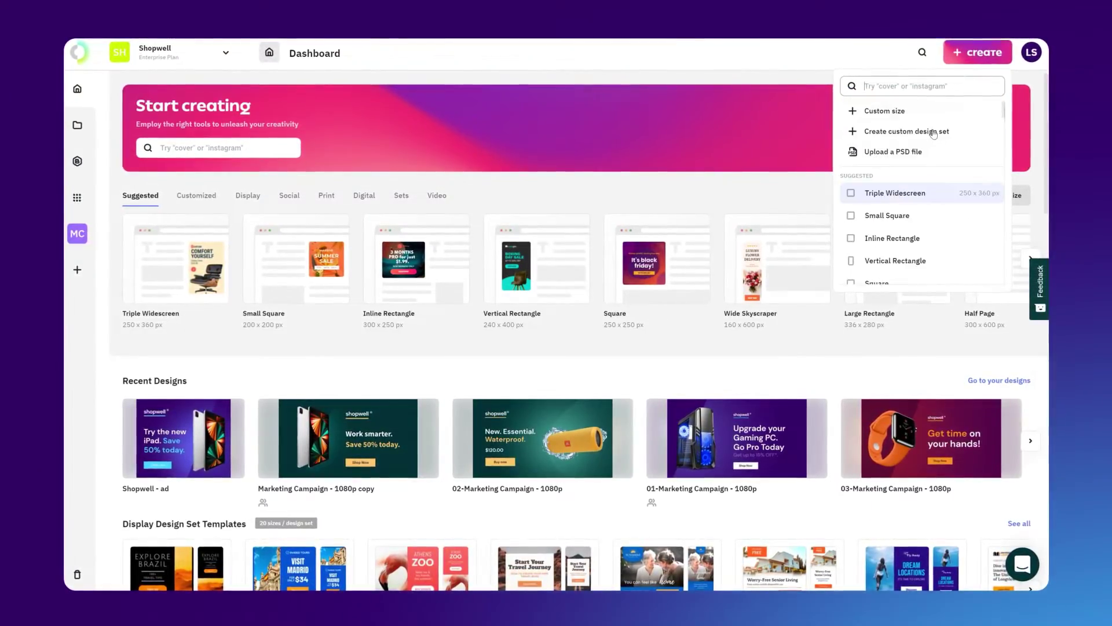
left_click(933, 130)
scroll(921, 177, "down", 3)
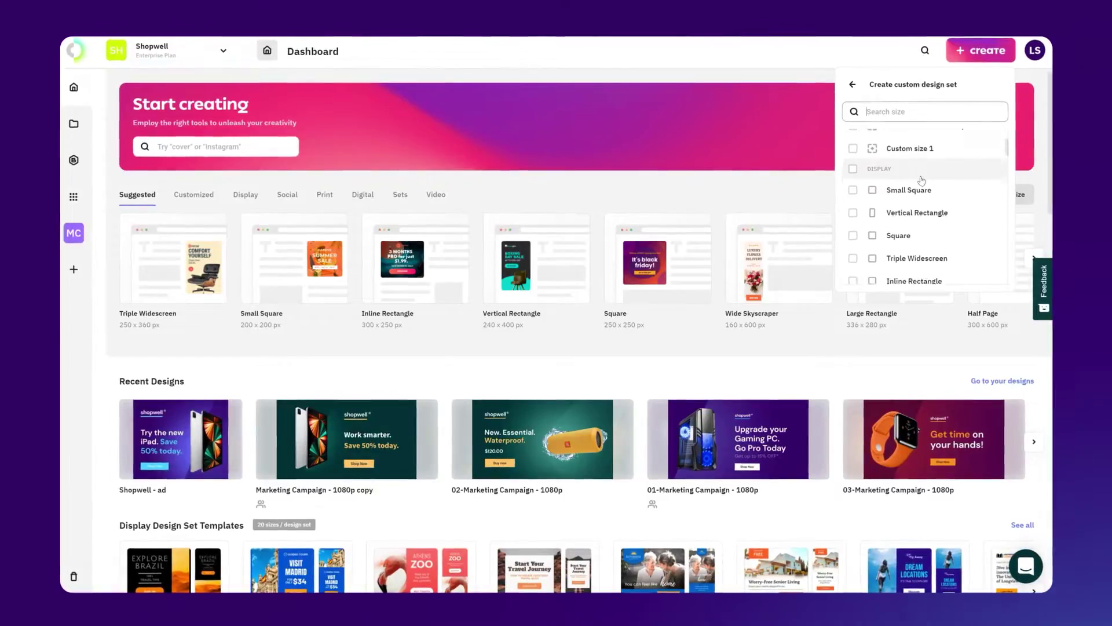
left_click(853, 162)
left_click(853, 185)
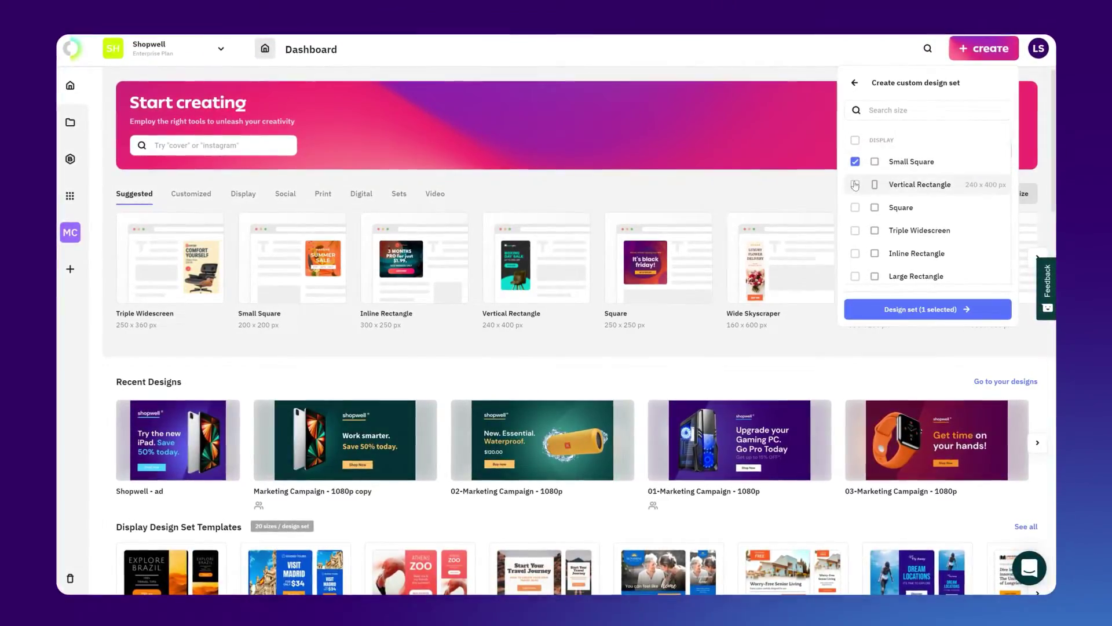
left_click(856, 207)
left_click(856, 230)
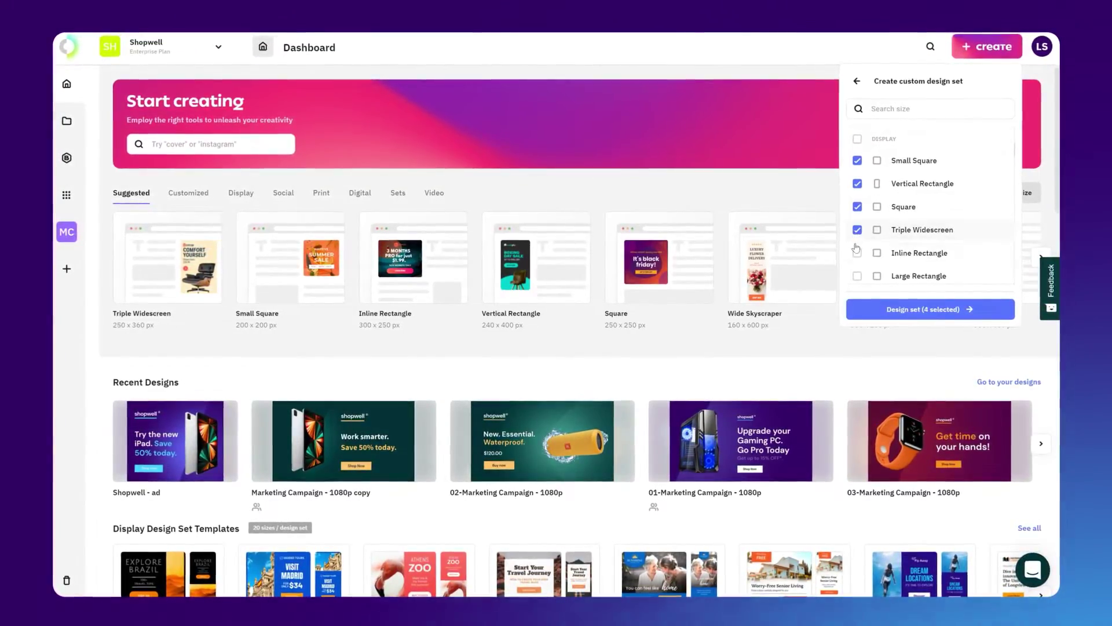
left_click(857, 253)
left_click(857, 275)
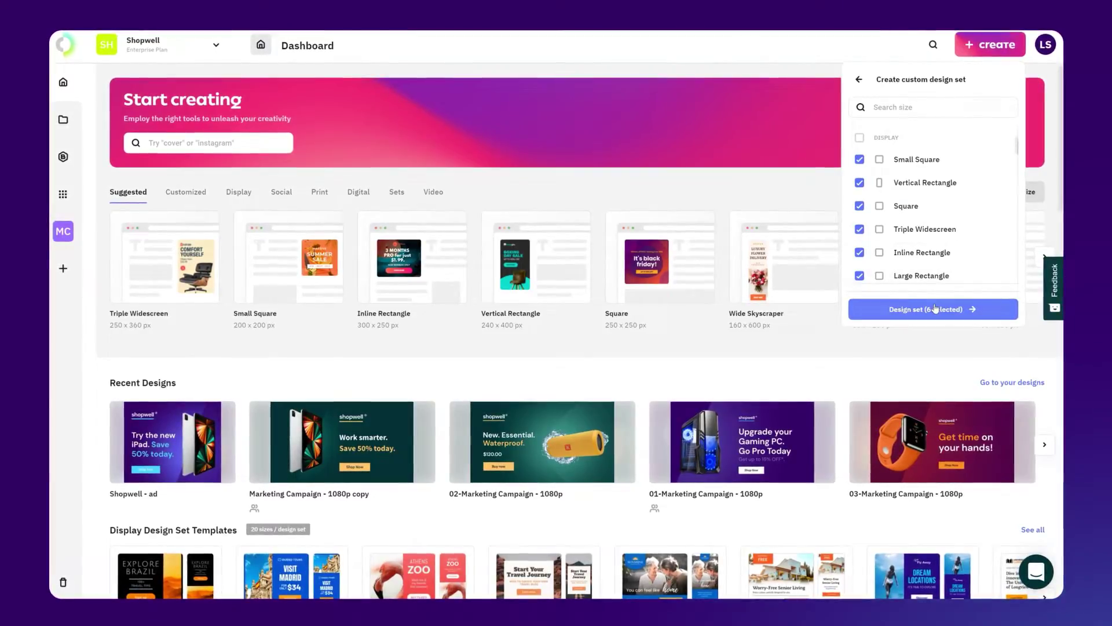
left_click(934, 309)
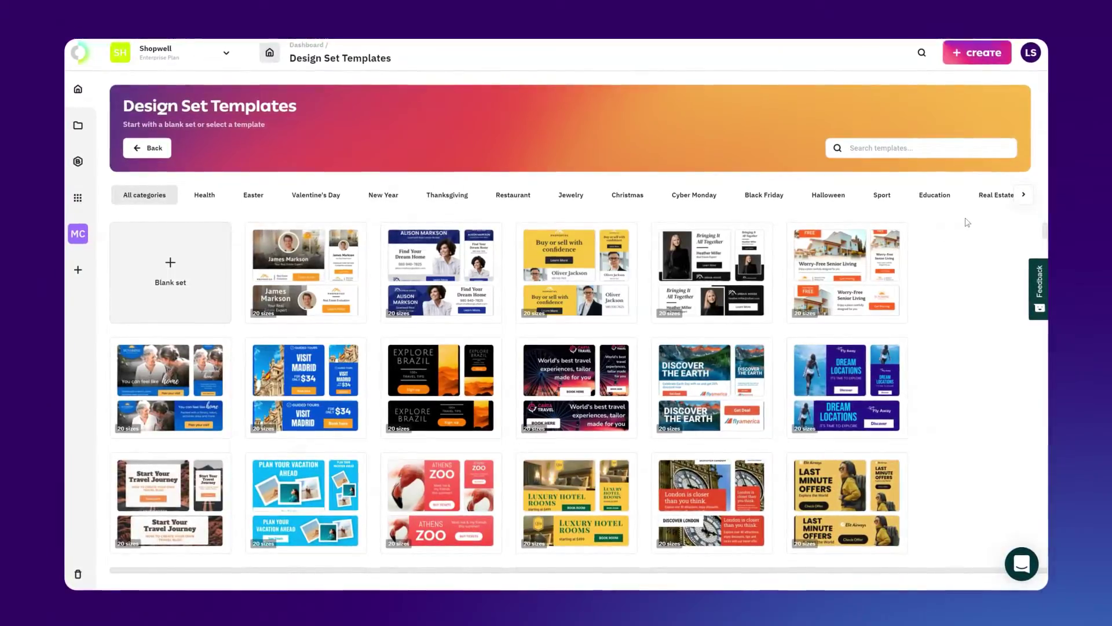
Open the Velvety Natural Foundation template from the Ecommerce design set templates.
left_click(1021, 195)
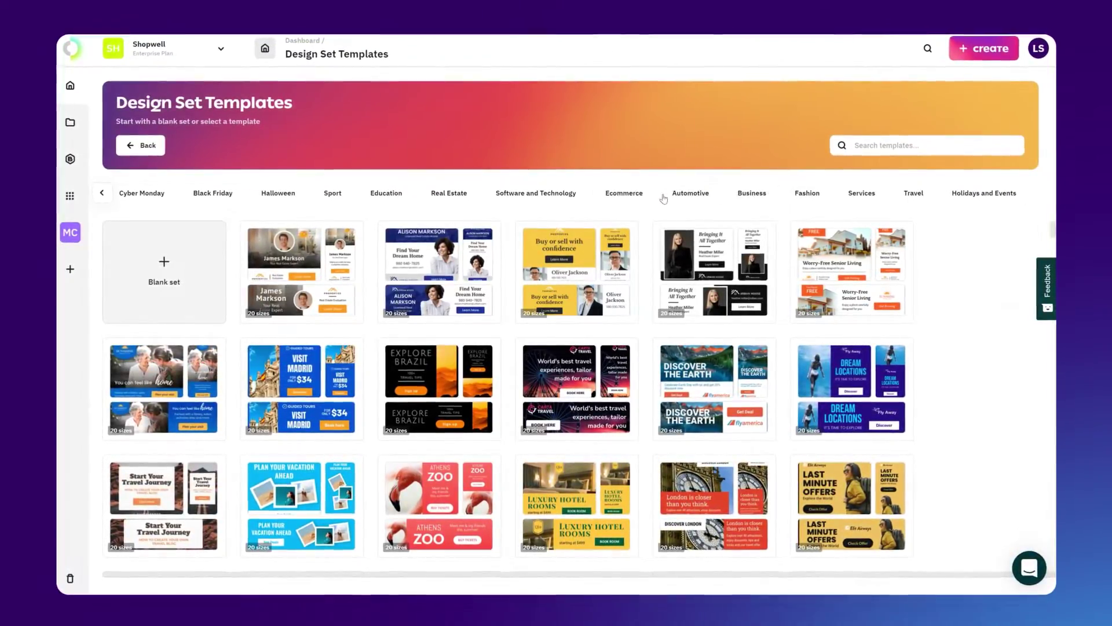
left_click(624, 193)
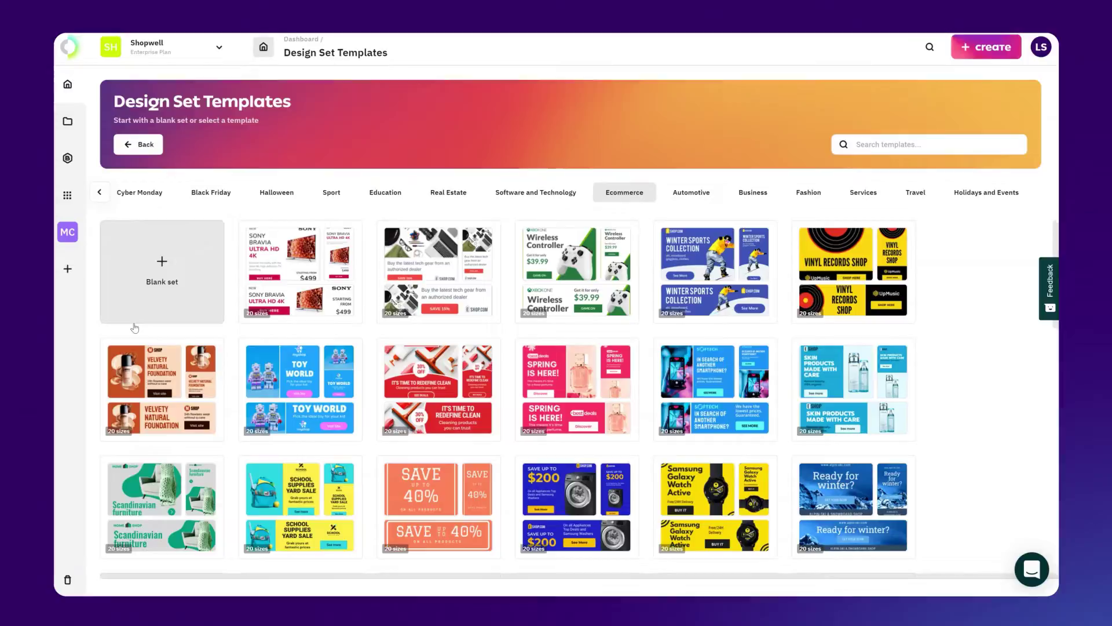
left_click(149, 381)
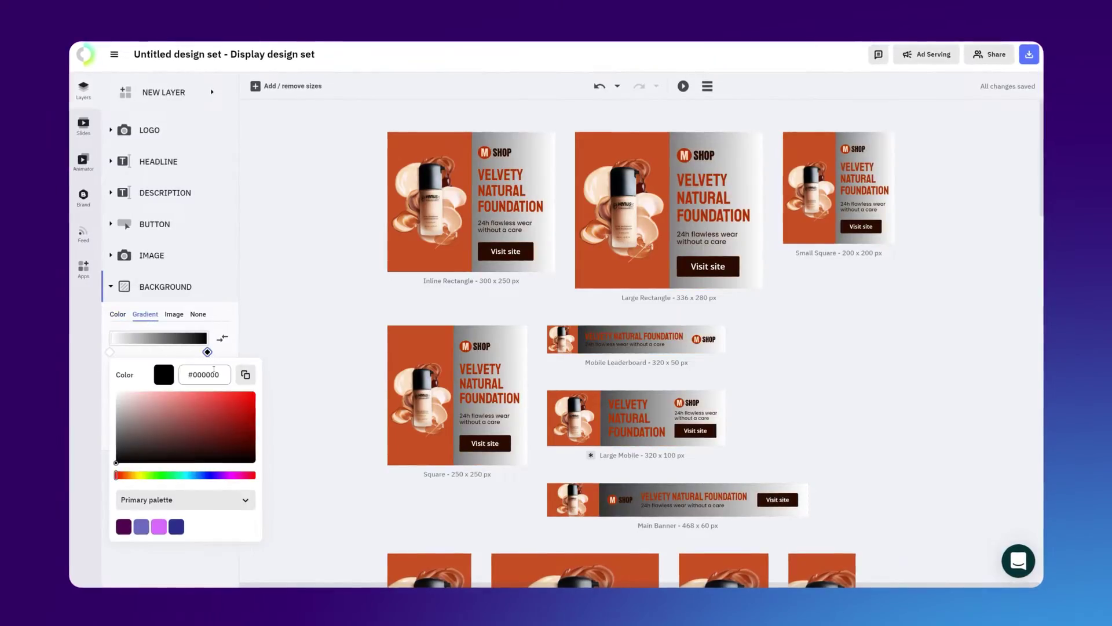
Make the background a radial gradient from #93162E to dark purple #4D024D.
left_click(127, 528)
left_click(144, 352)
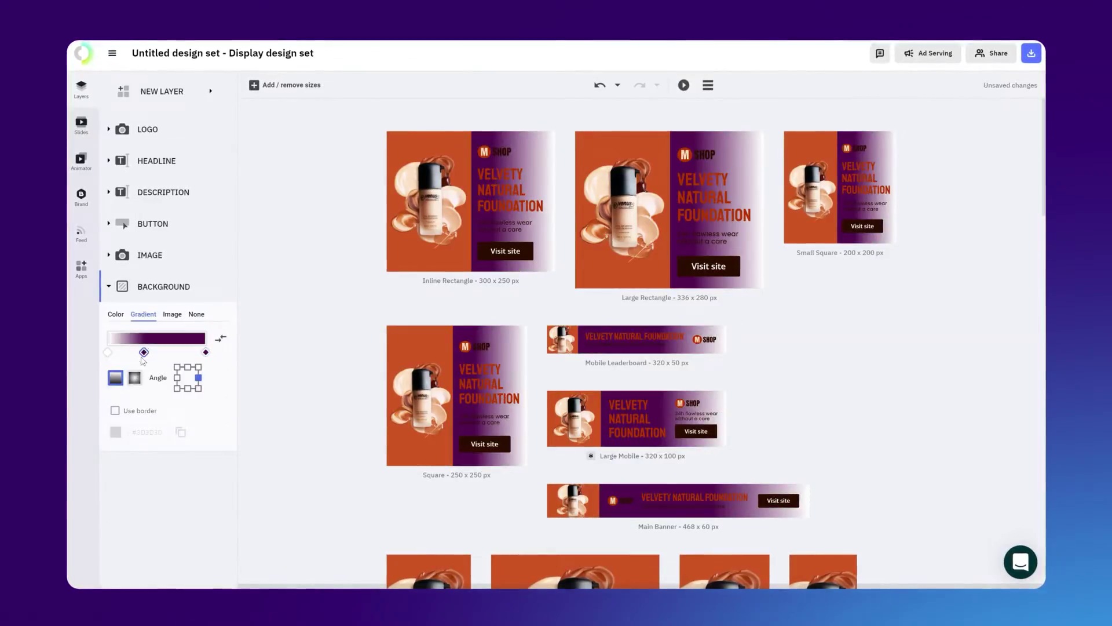
left_click(106, 352)
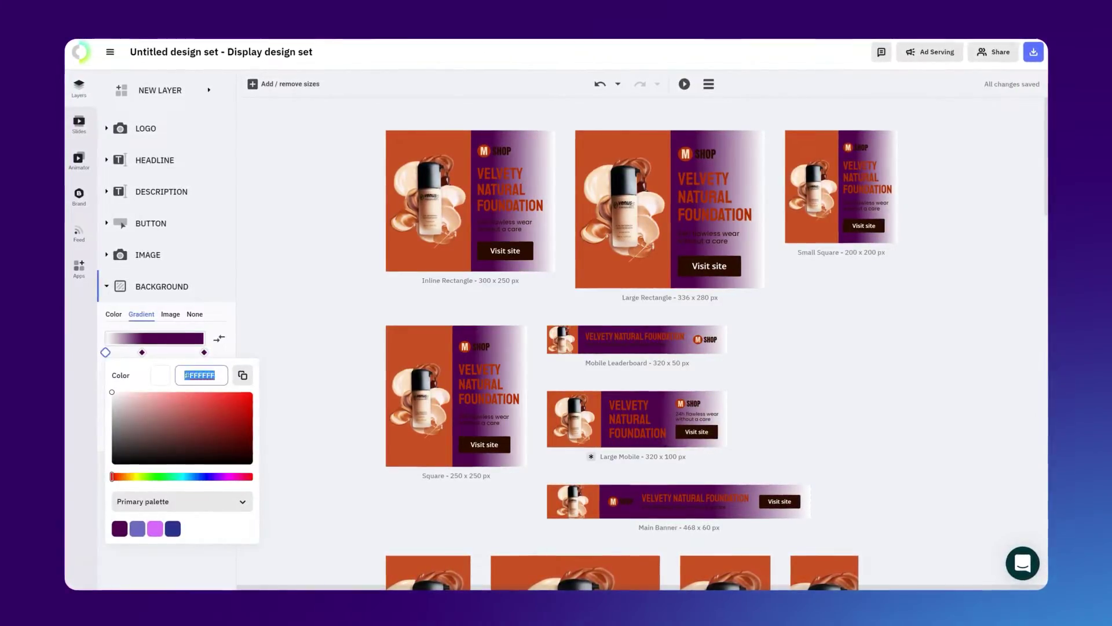
type("#93162E")
left_click(233, 355)
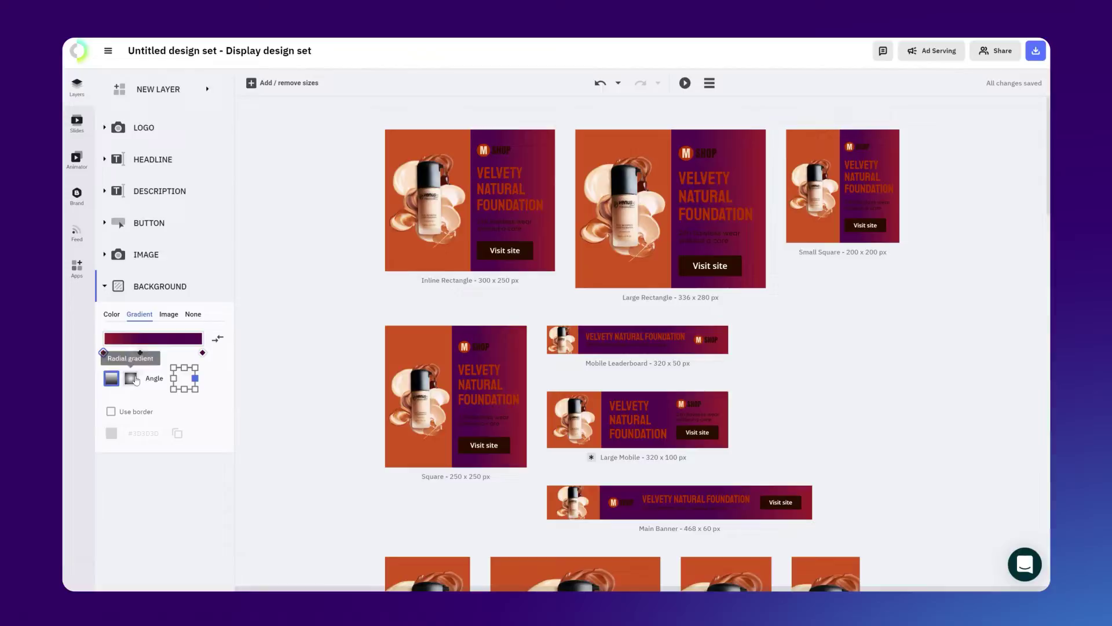
left_click(132, 379)
Set the headline font to DM Sans Bold in white.
left_click(167, 167)
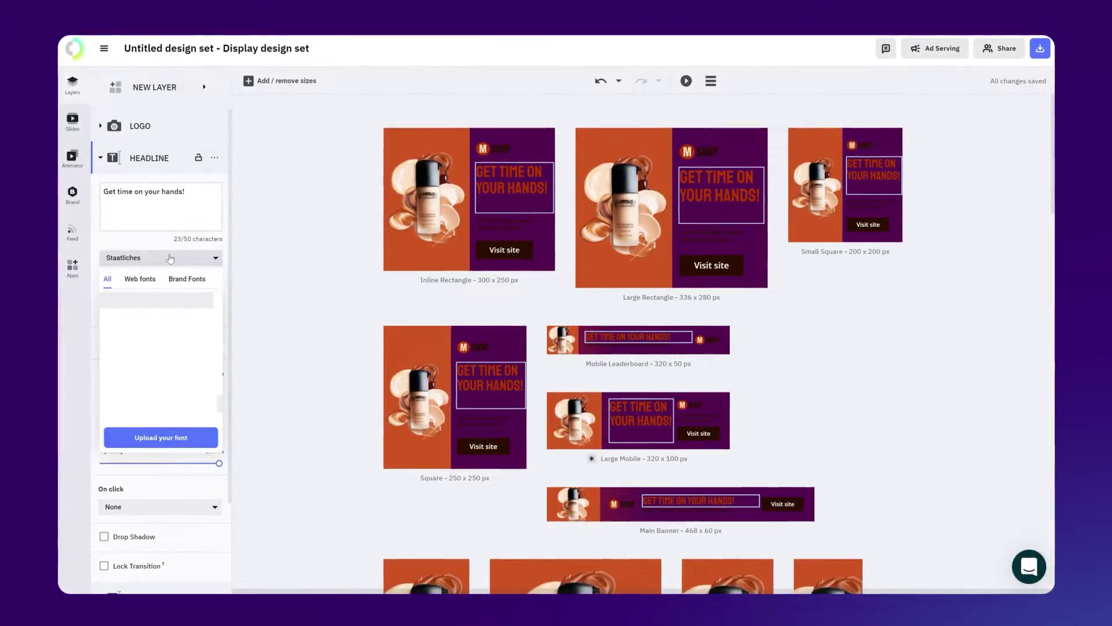
left_click(124, 300)
left_click(159, 281)
left_click(116, 372)
left_click(110, 342)
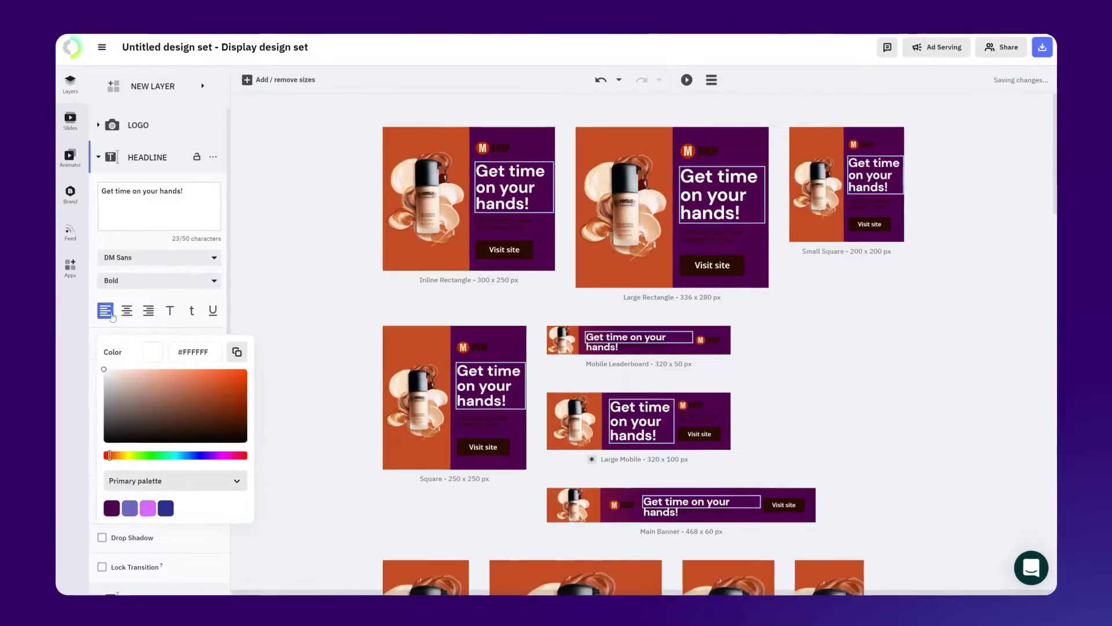
left_click(147, 157)
Change the description to 'Save 50% today.' in orange and browse elements for the image layer.
left_click(153, 189)
left_click(126, 222)
type("Save 50% today.")
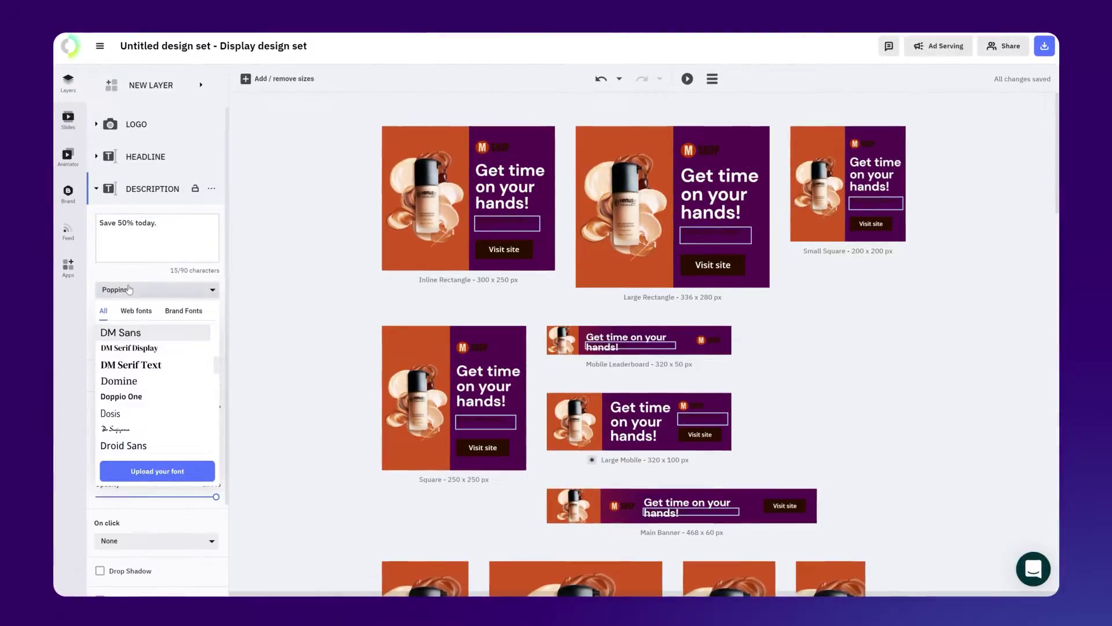
left_click(103, 376)
left_click(207, 540)
left_click(151, 189)
left_click(138, 247)
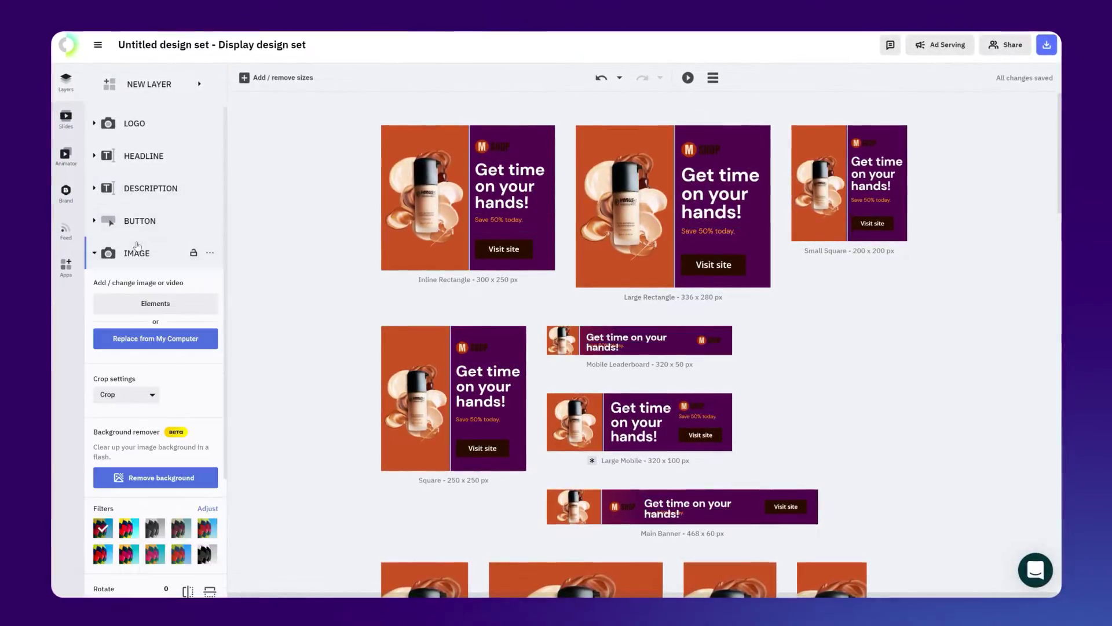
left_click(152, 304)
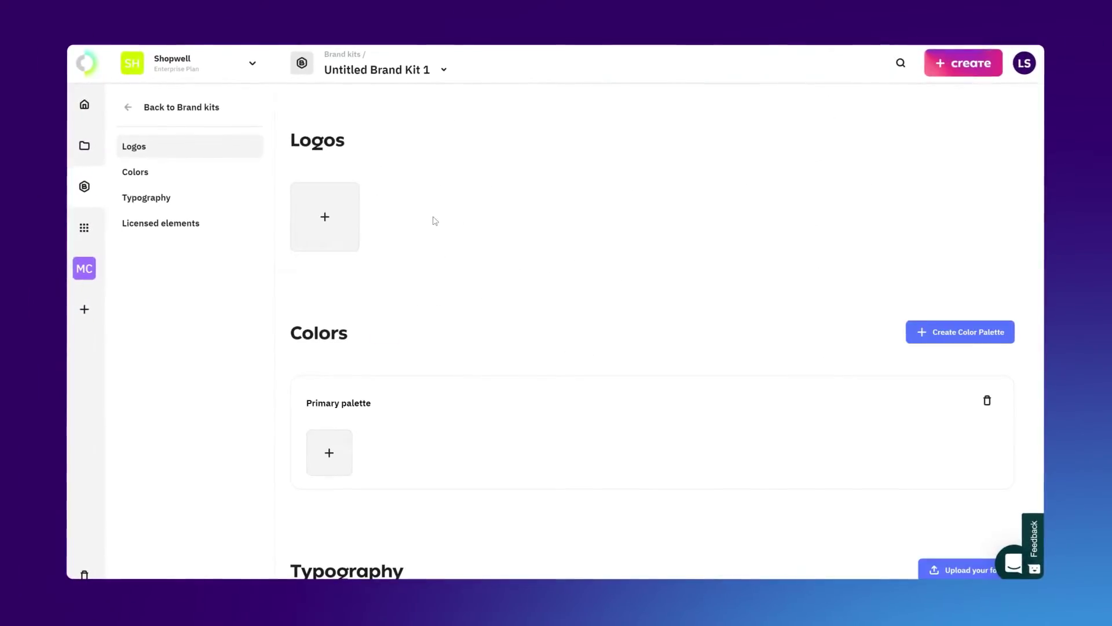
Upload the four logo files from the Shopwell logo folder to the brand kit.
left_click(350, 216)
left_click(463, 228)
double_click(433, 265)
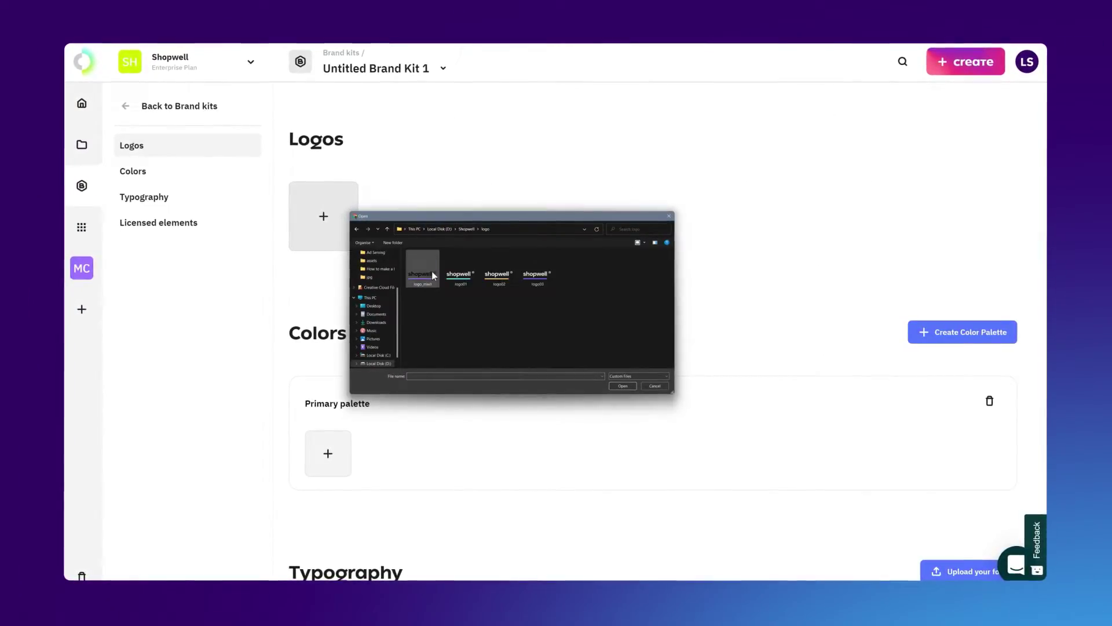
left_click(622, 386)
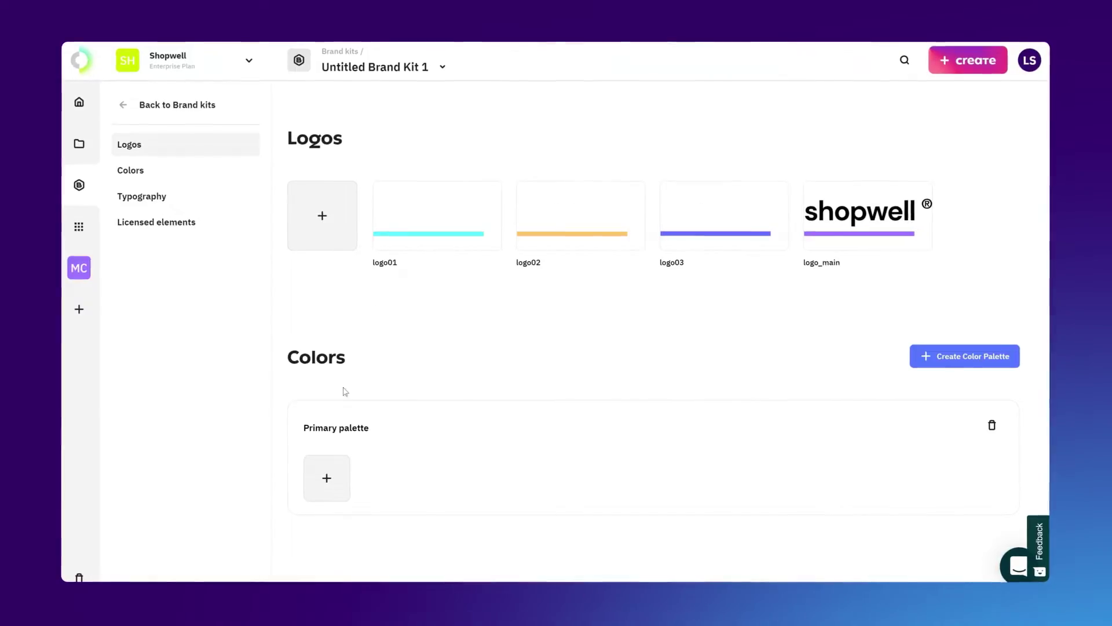
Add new colour swatches, including pink, to the brand kit's primary palette.
left_click(327, 454)
scroll(462, 449, "down", 3)
left_click(326, 284)
key("ctrl+v")
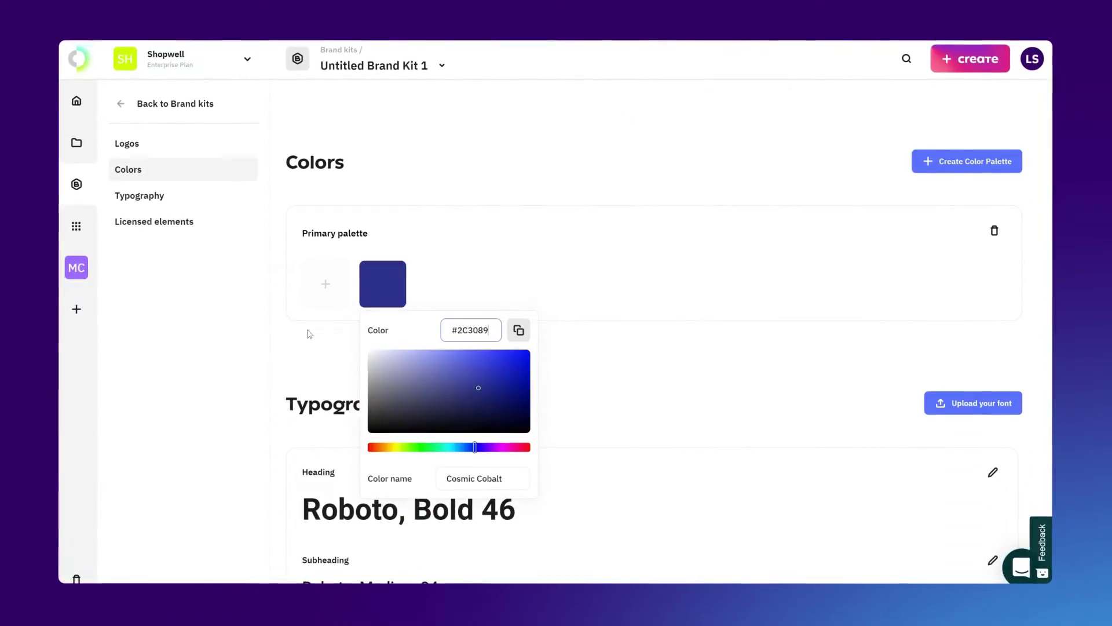
key("Escape")
left_click(327, 284)
key("ctrl+v")
key("Escape")
Set heading and subheading to Source Sans Pro Regular and upload the pngwing product images.
left_click(325, 284)
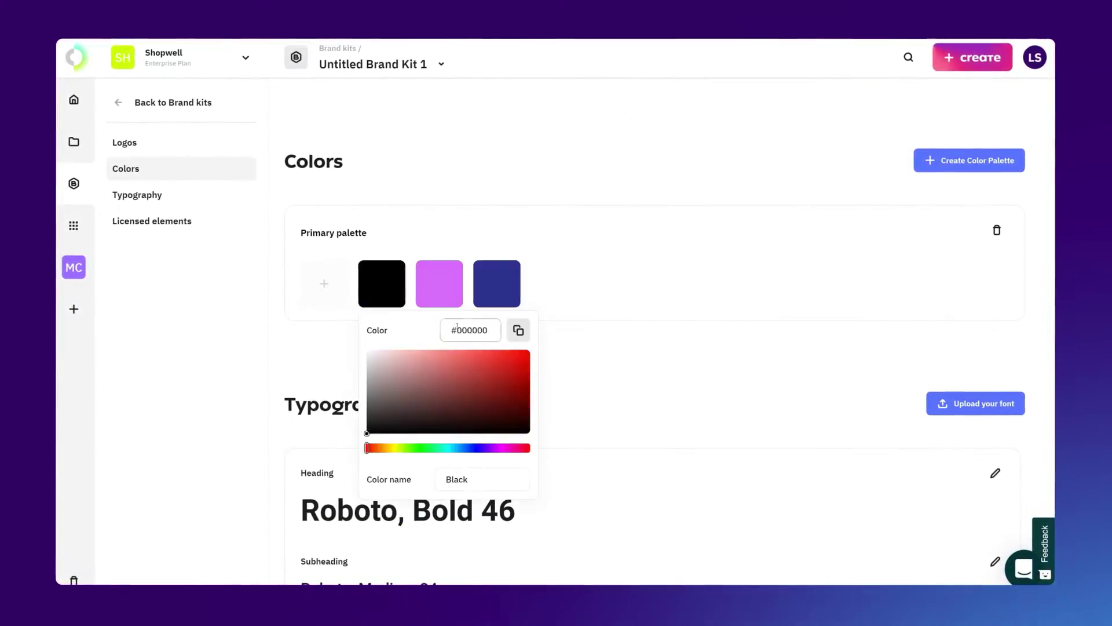
left_click(138, 195)
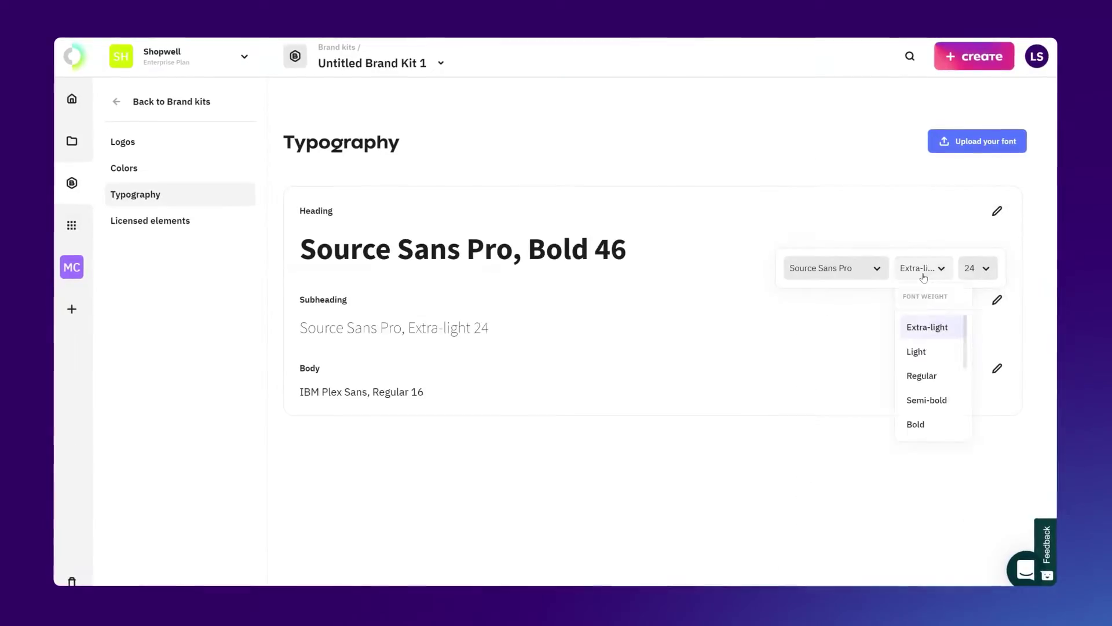
left_click(919, 373)
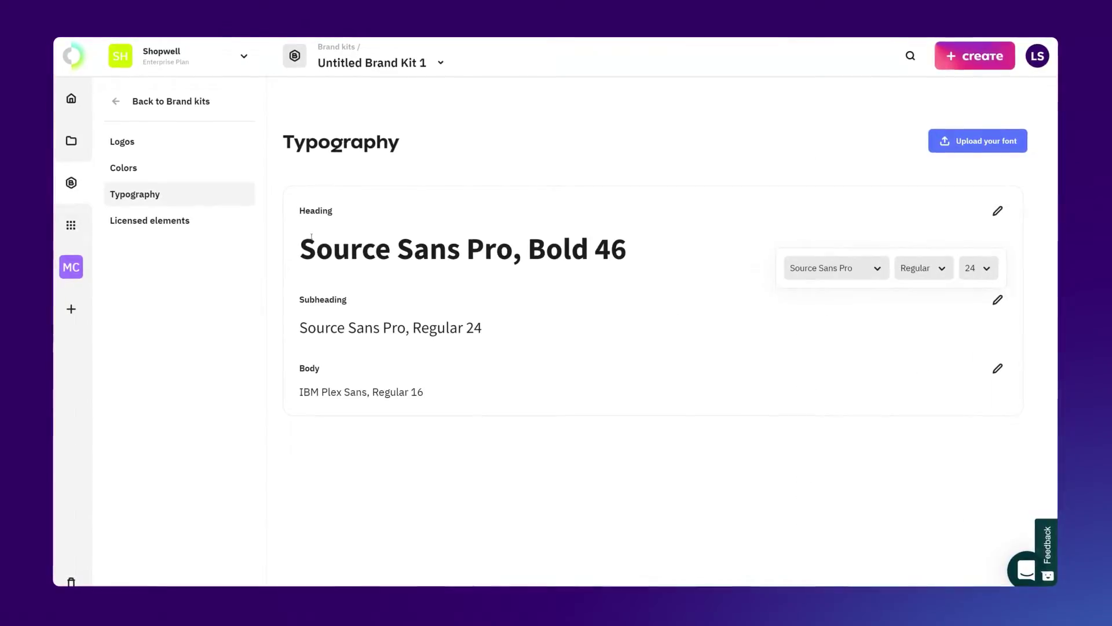
left_click(151, 220)
left_click(979, 124)
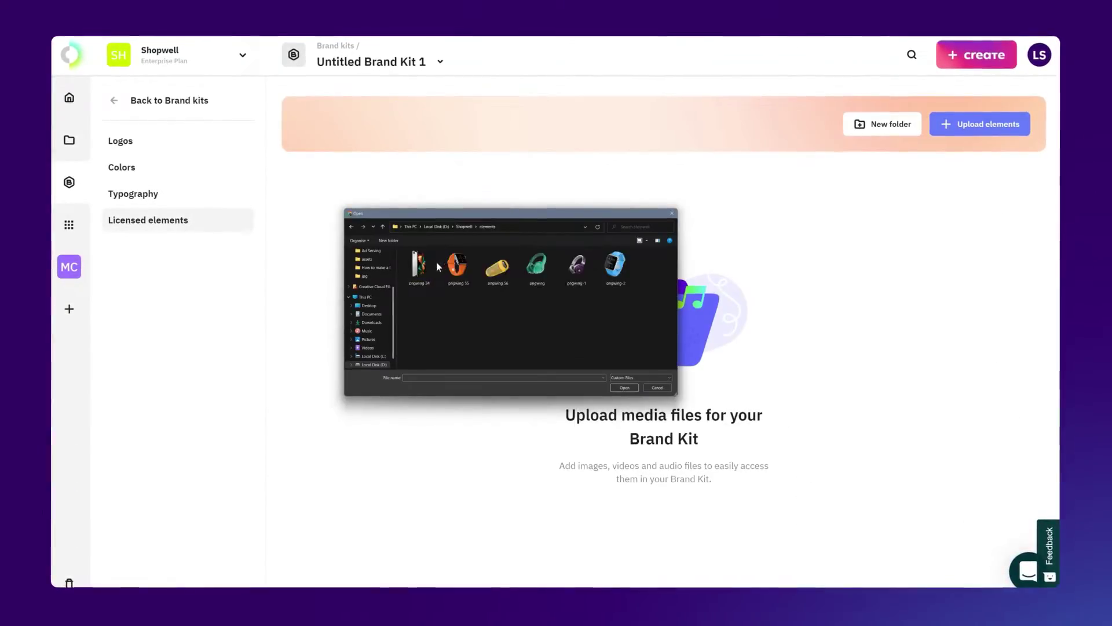
left_click(635, 387)
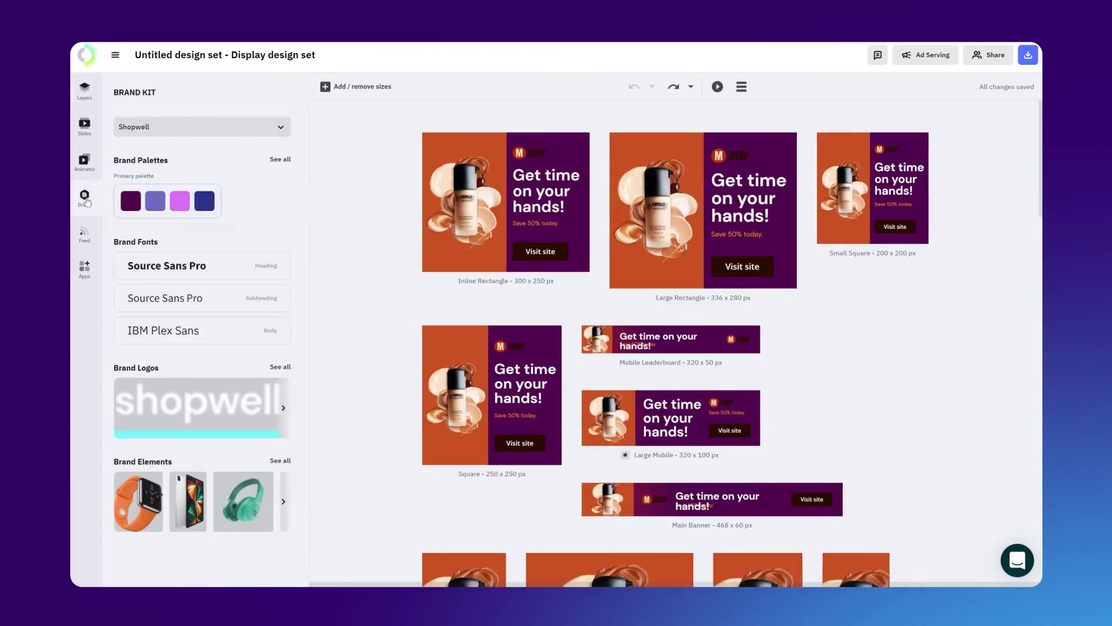
Review the brand logos and elements, then put the shopwell logo in every banner.
left_click(278, 367)
left_click(122, 93)
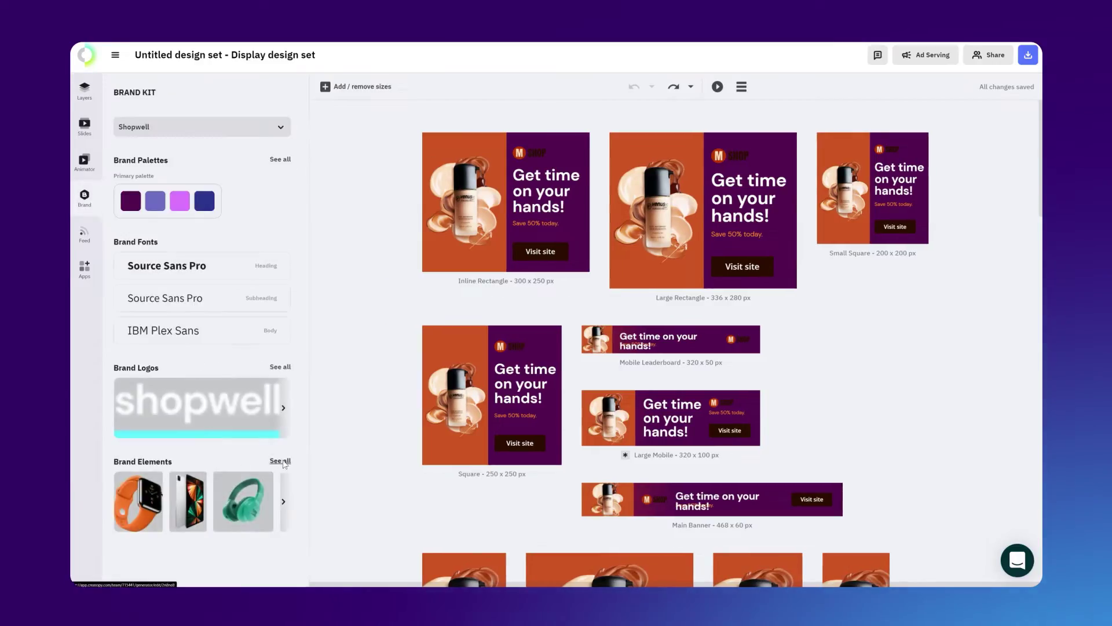
left_click(279, 463)
left_click(121, 93)
left_click(87, 92)
left_click(150, 131)
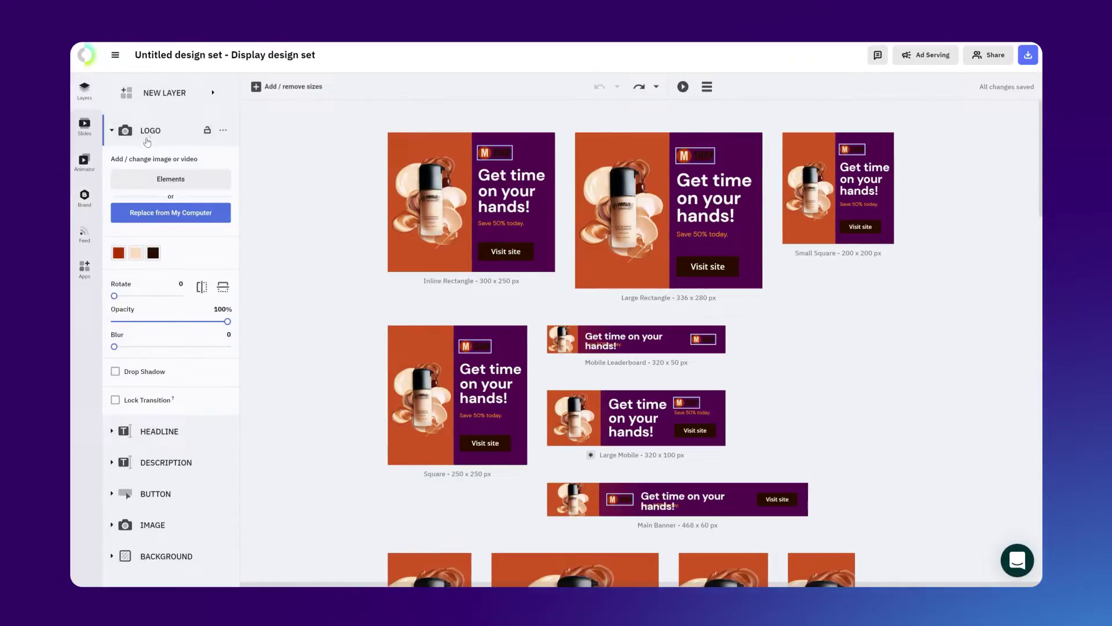
left_click(170, 209)
left_click(204, 147)
left_click(141, 168)
left_click(205, 554)
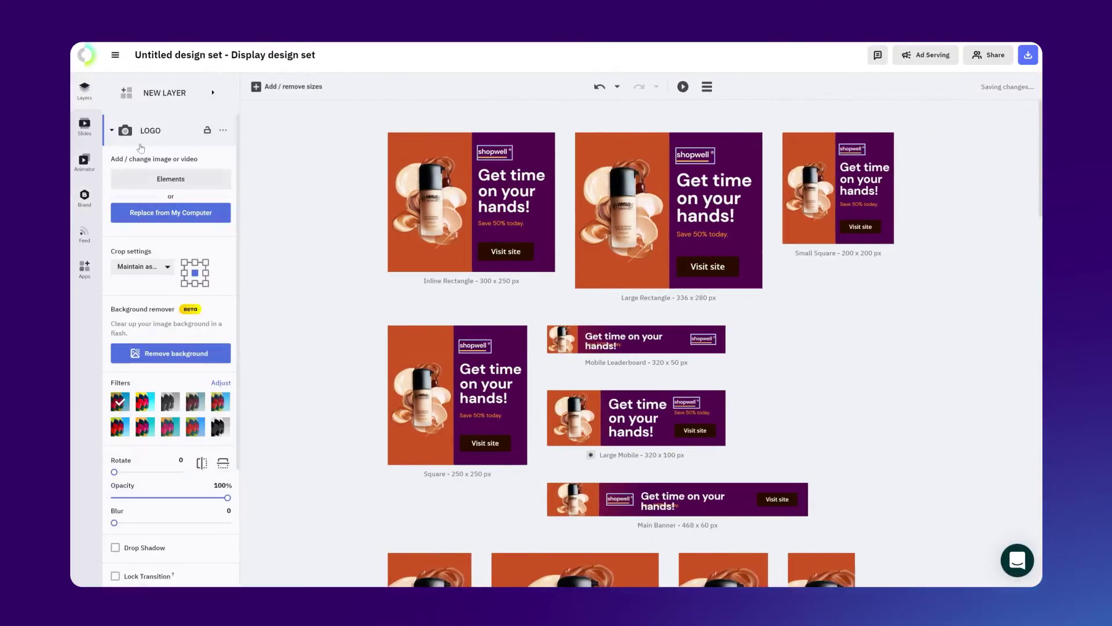
left_click(150, 131)
Replace the product image with the orange watch from brand elements.
left_click(155, 255)
left_click(164, 335)
left_click(155, 194)
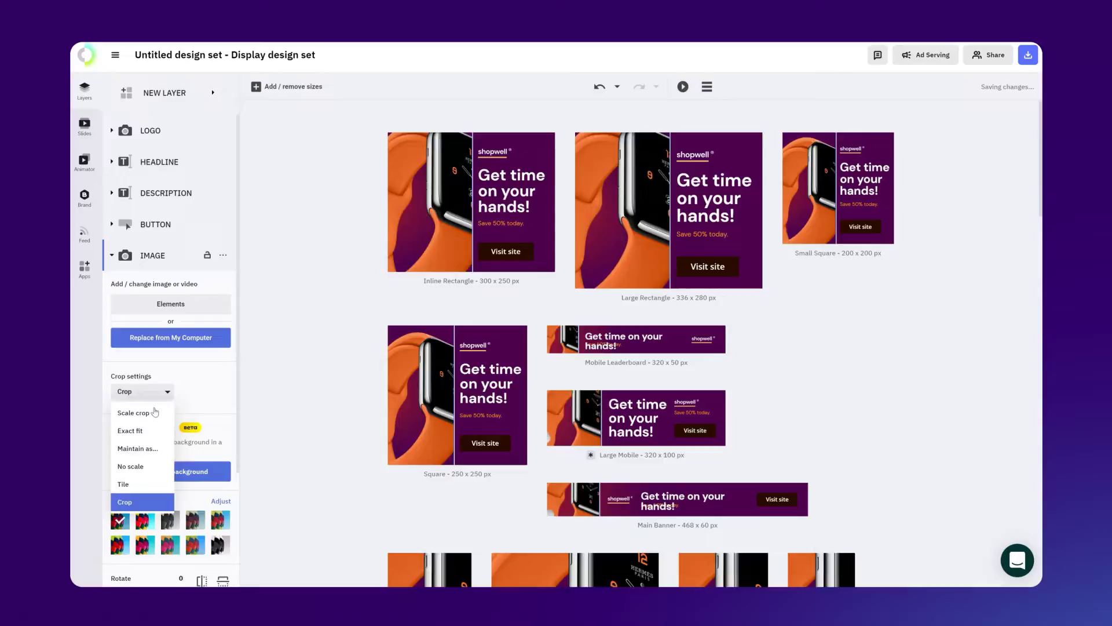
left_click(137, 428)
Label the button 'Shop Now' and set its fill to None for an outlined look.
left_click(155, 225)
left_click(154, 314)
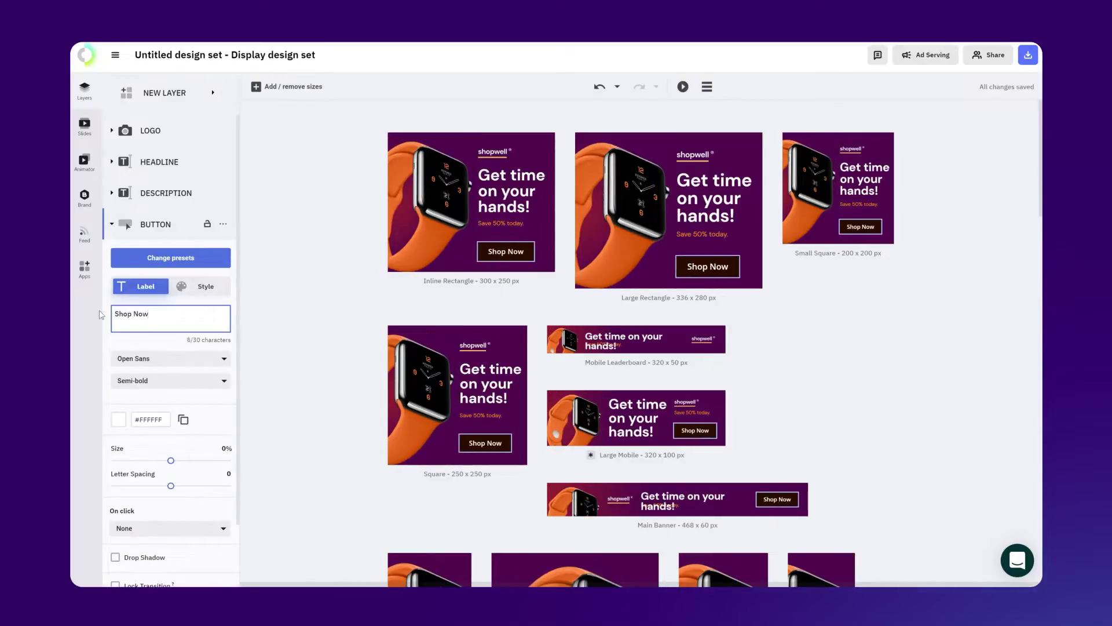
left_click(200, 286)
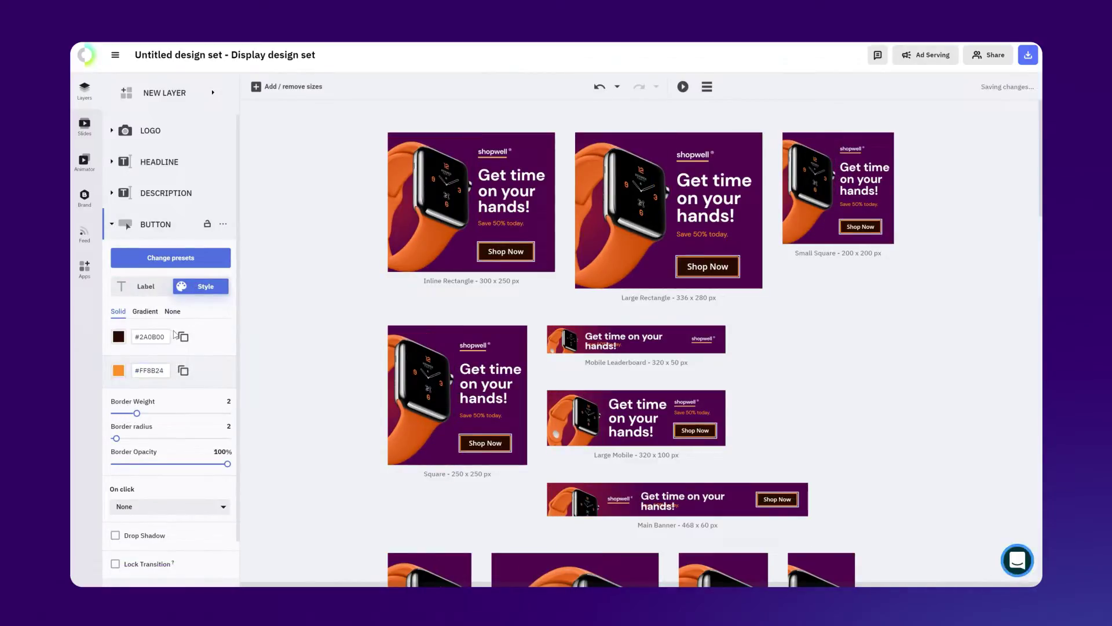
left_click(173, 311)
left_click(150, 226)
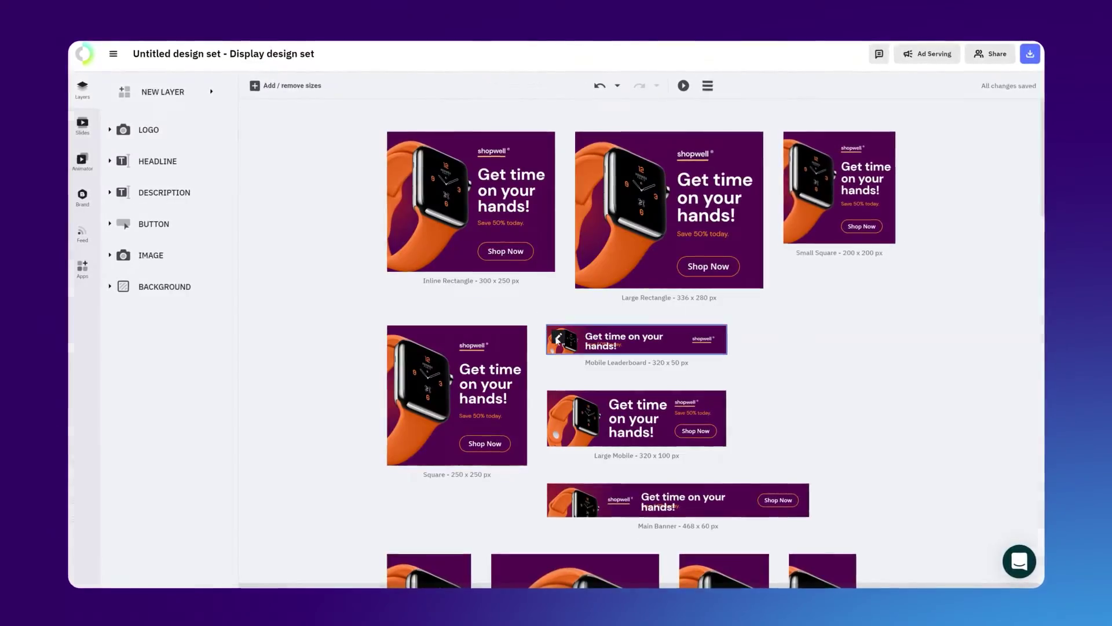
In the Mobile Leaderboard, delete the description and enlarge the watch image to 61x61 px.
double_click(551, 333)
key("ctrl+plus")
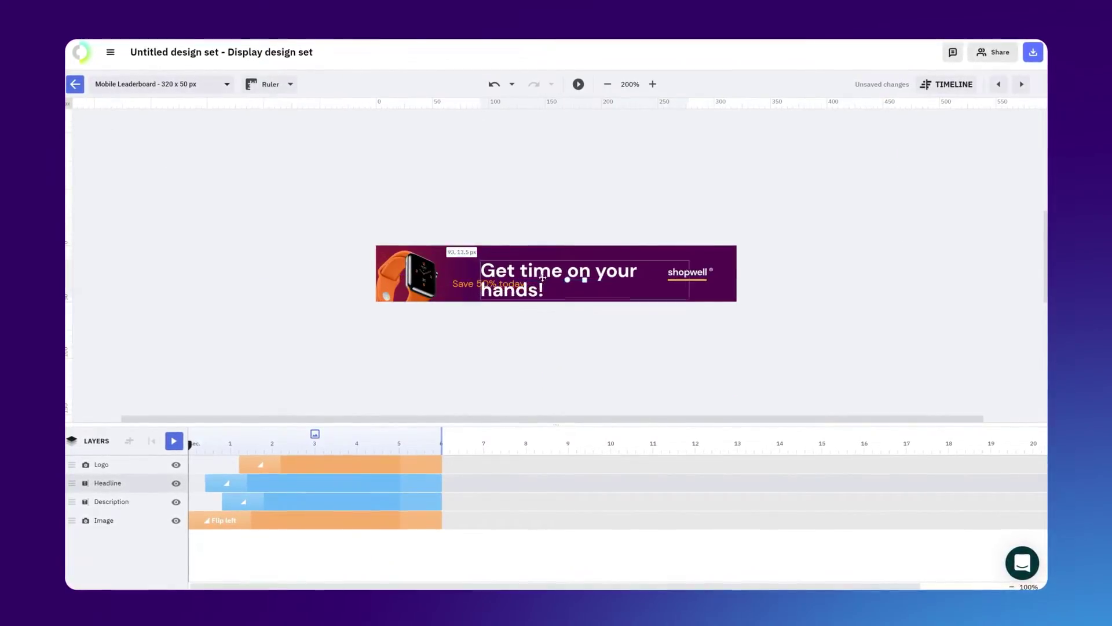
key("Delete")
left_click(421, 275)
left_click_drag(437, 301, 461, 317)
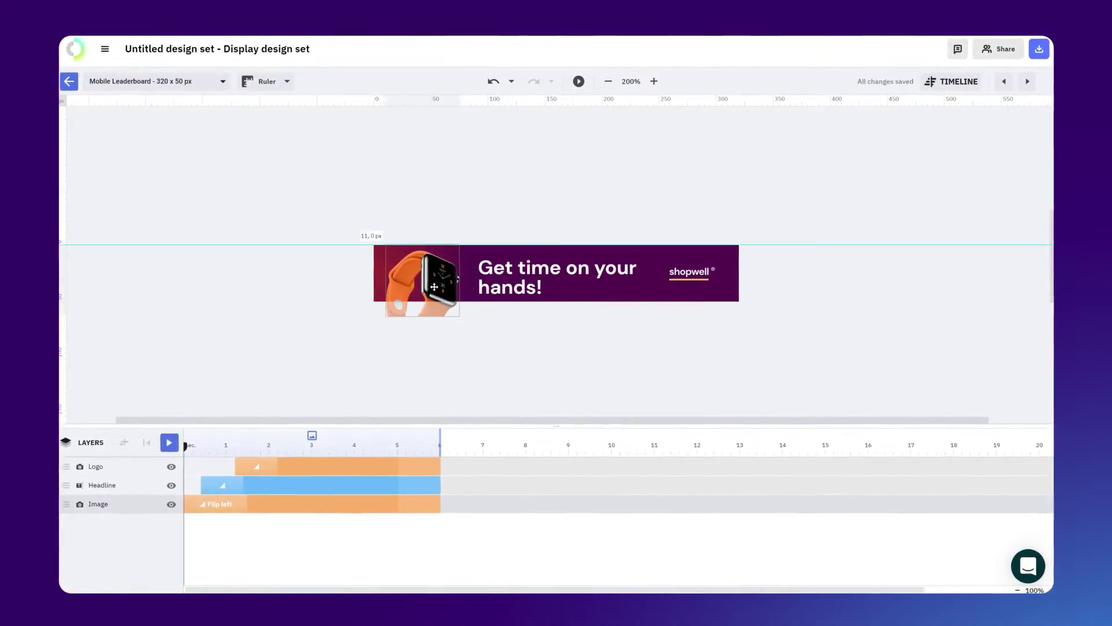
left_click_drag(459, 237, 452, 239)
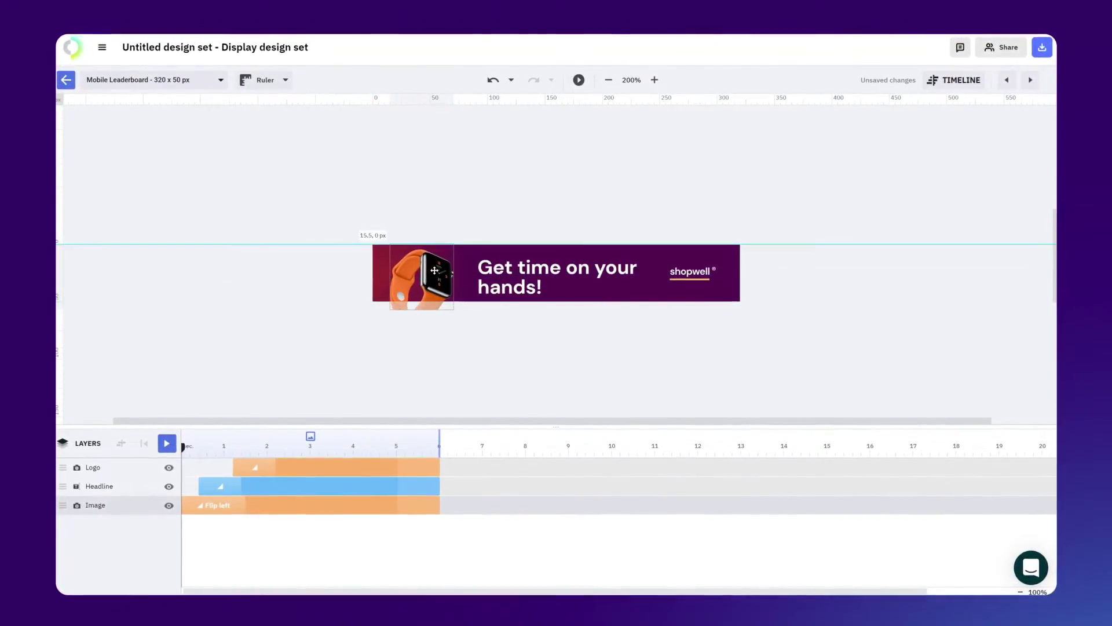
Enlarge the shopwell logo to 62.5x25 px and nudge the headline slightly right.
left_click(583, 270)
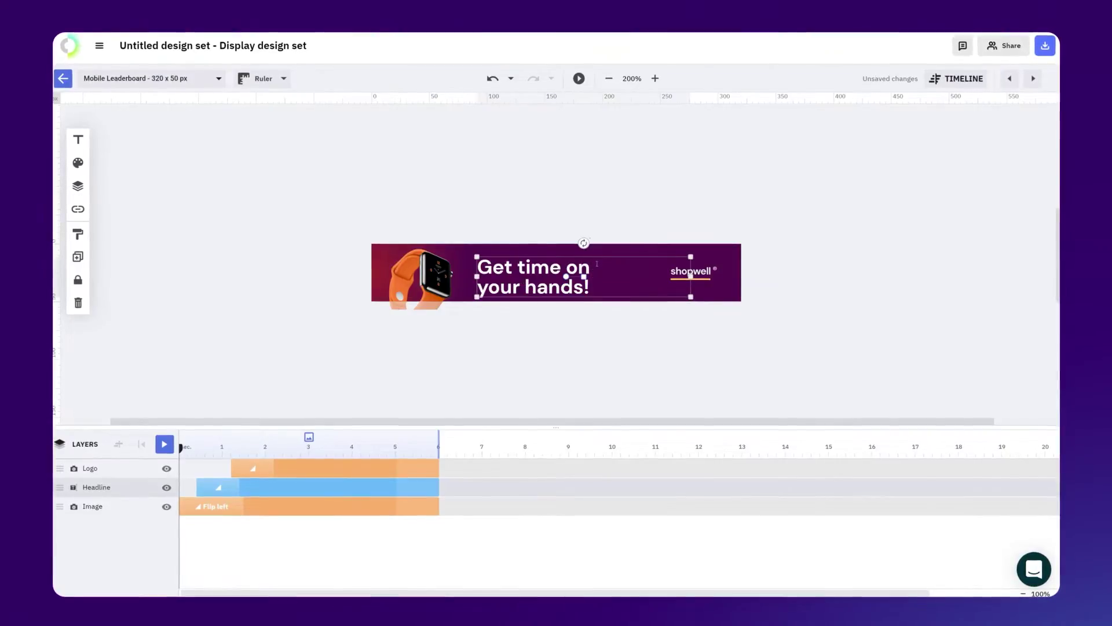
left_click(692, 272)
left_click_drag(670, 265, 650, 262)
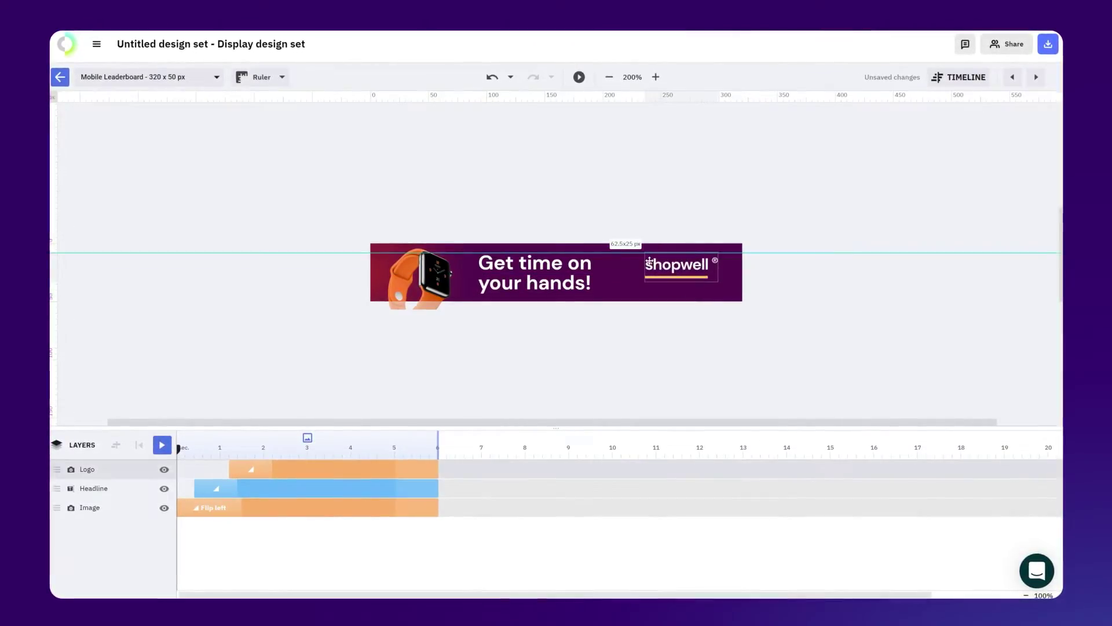
left_click_drag(574, 282, 577, 282)
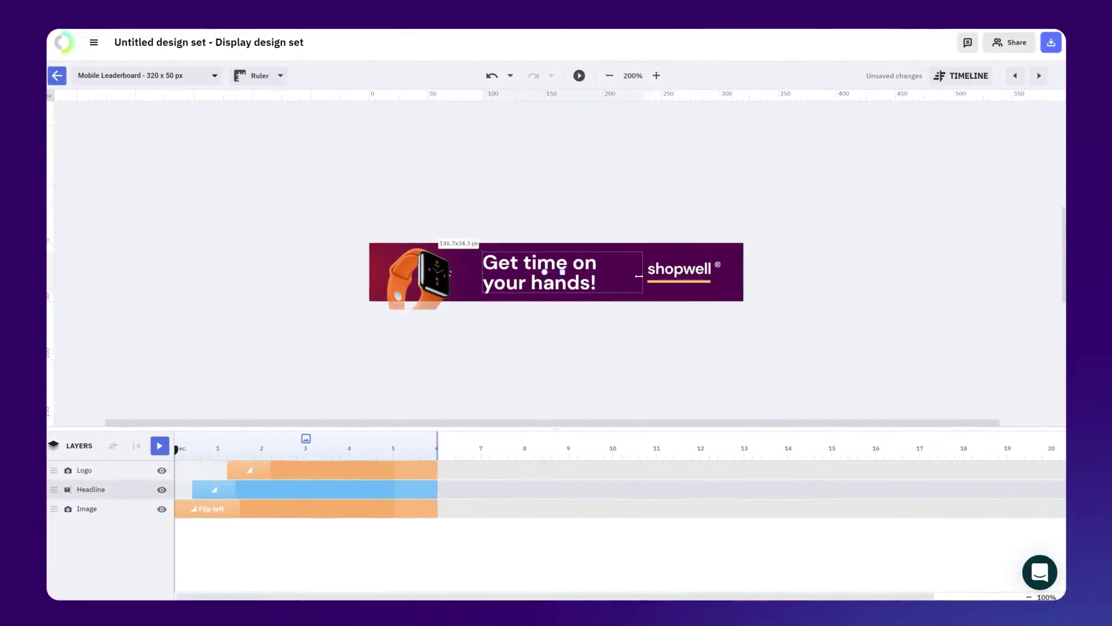
left_click(55, 75)
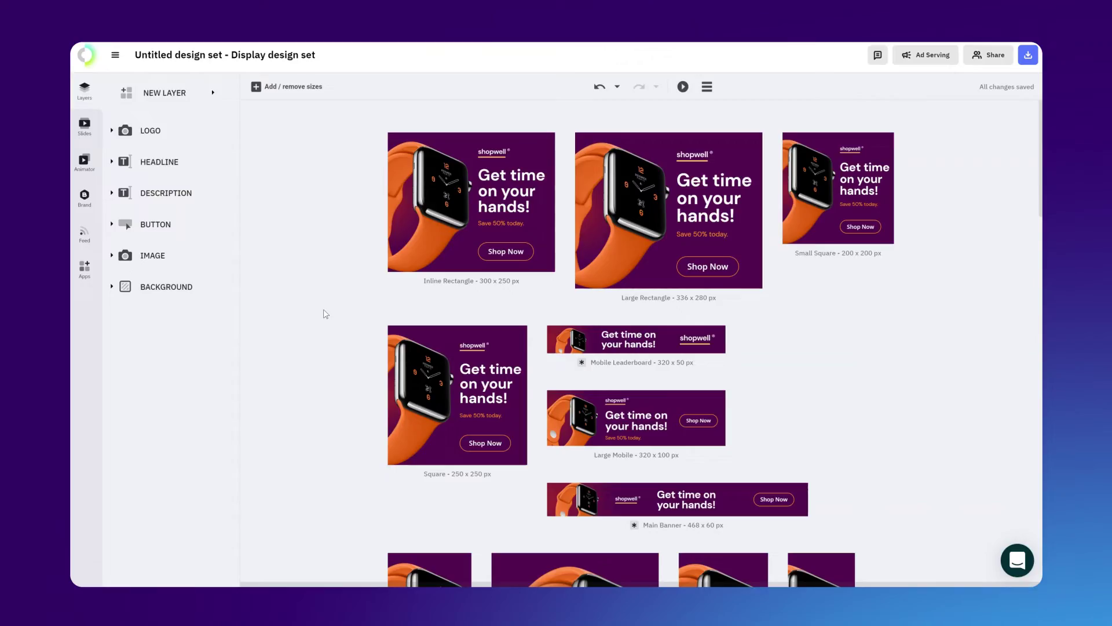
left_click(92, 163)
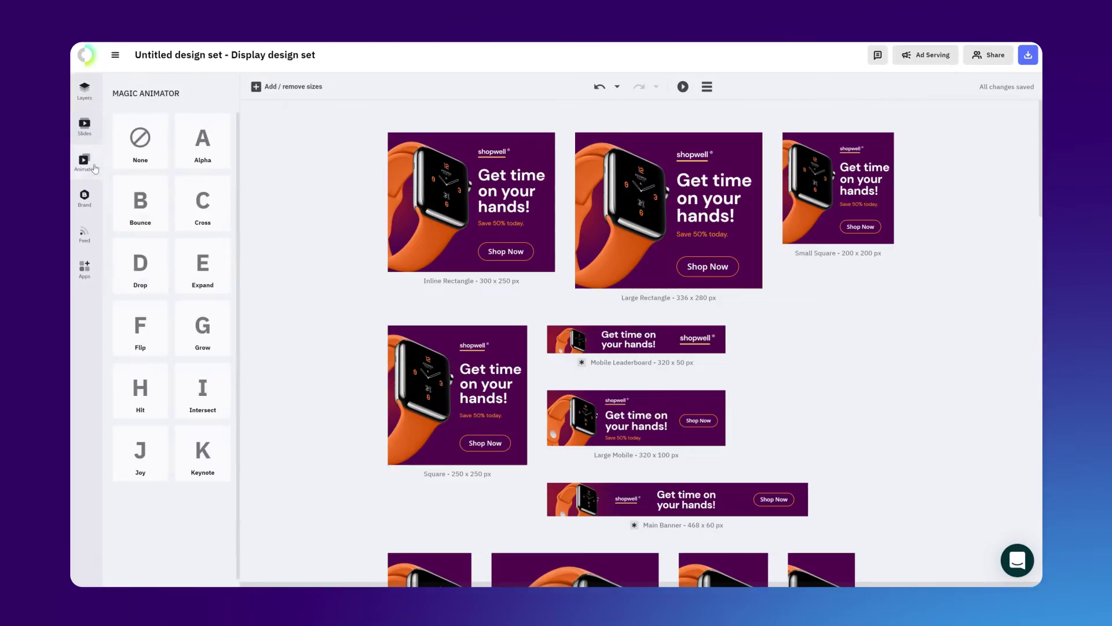
left_click(203, 141)
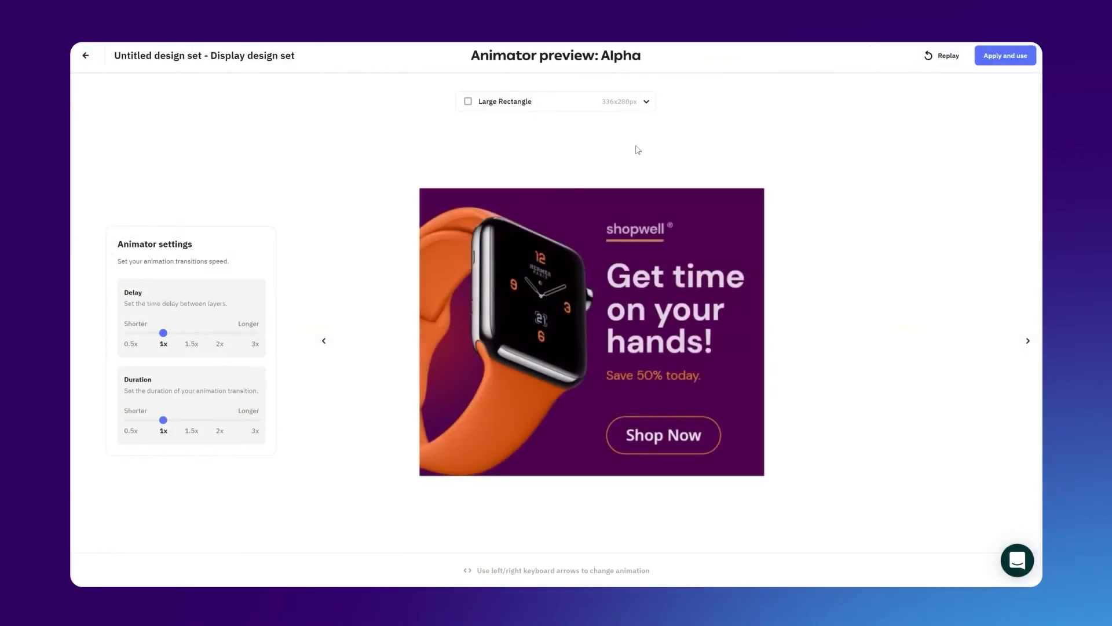
left_click(1029, 343)
left_click(1029, 343)
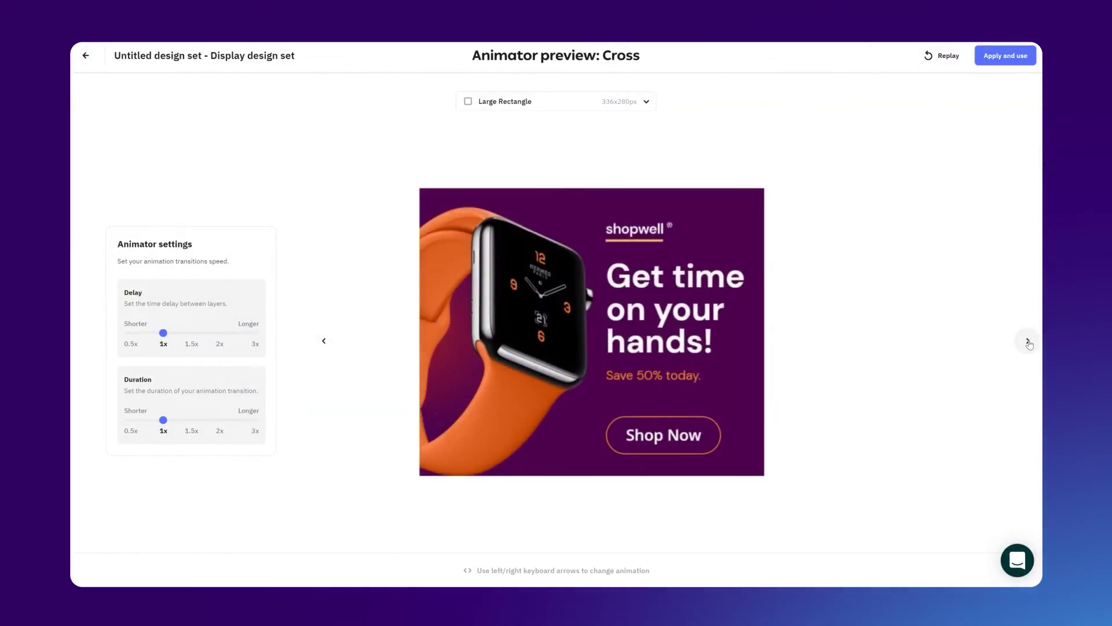
left_click(1029, 343)
left_click(1029, 343)
left_click(1029, 343)
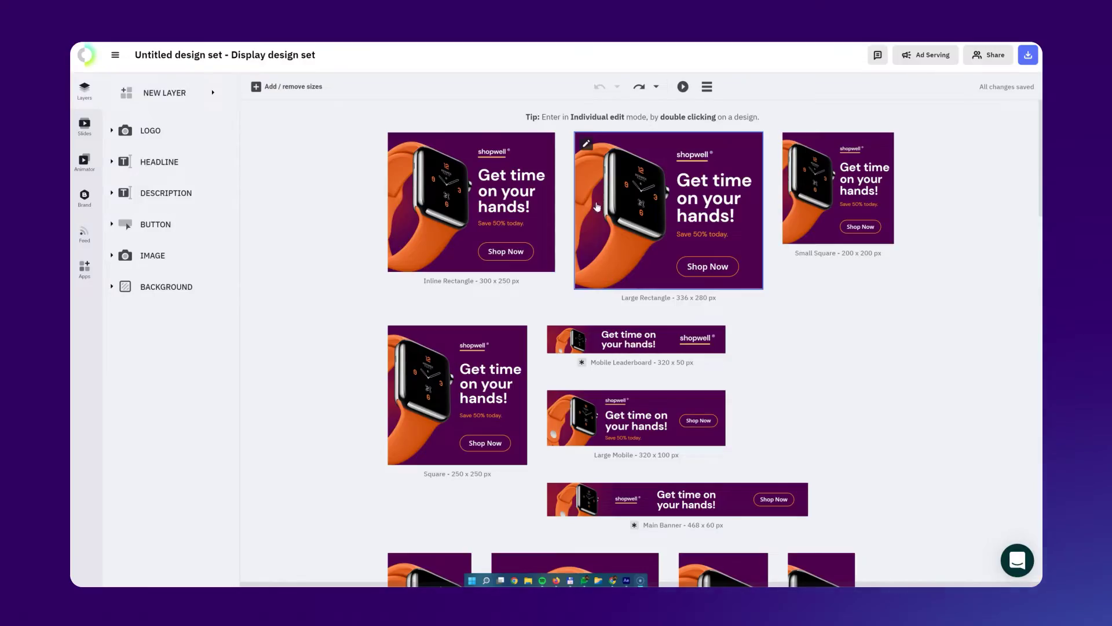
In the Large Rectangle 336 x 280 banner, give the button a Focus entrance and play the slide.
double_click(587, 152)
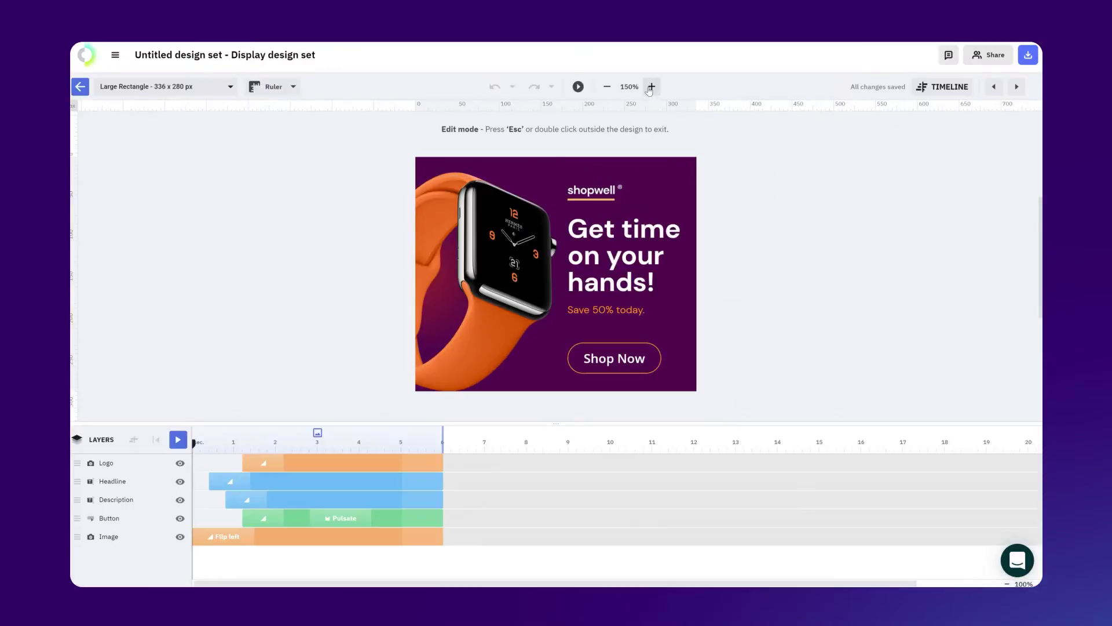
left_click(270, 469)
left_click(230, 481)
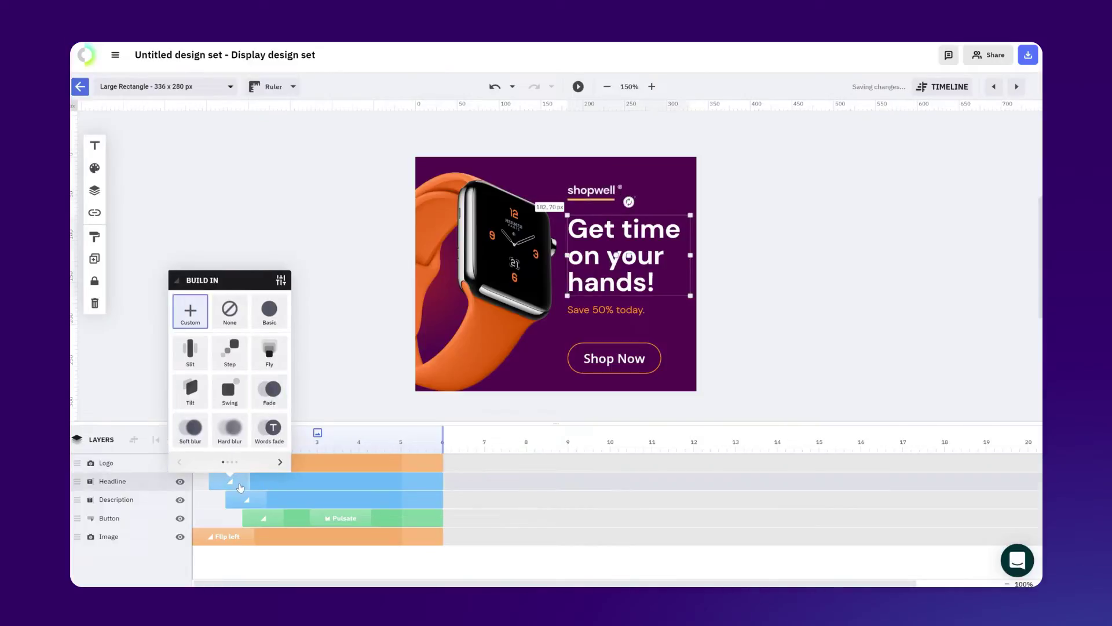
left_click(239, 500)
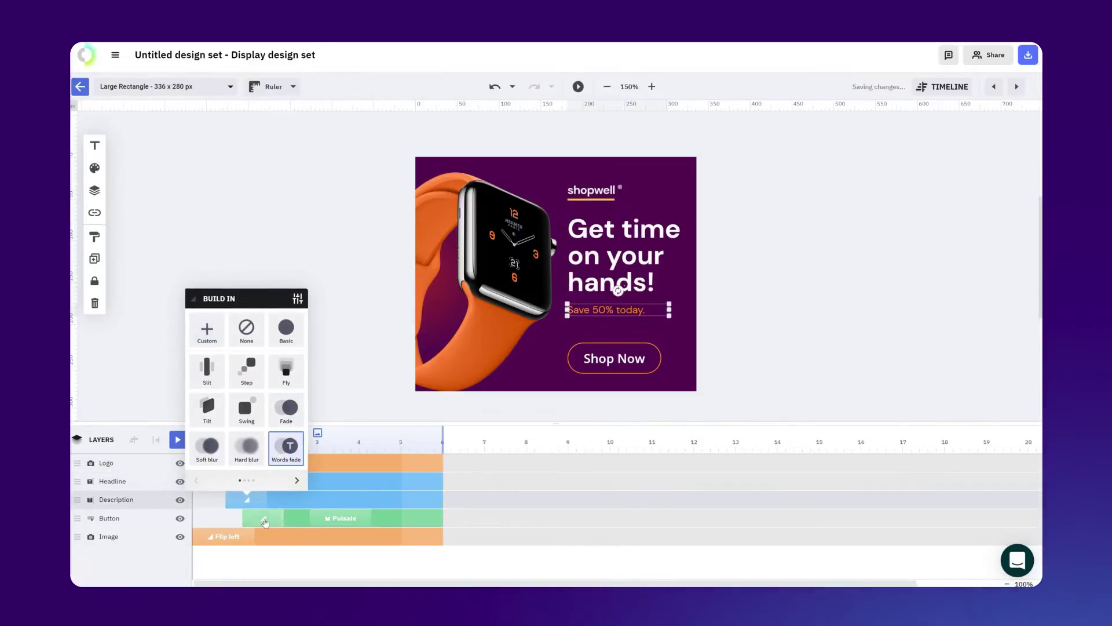
left_click(265, 523)
left_click(313, 498)
left_click(222, 467)
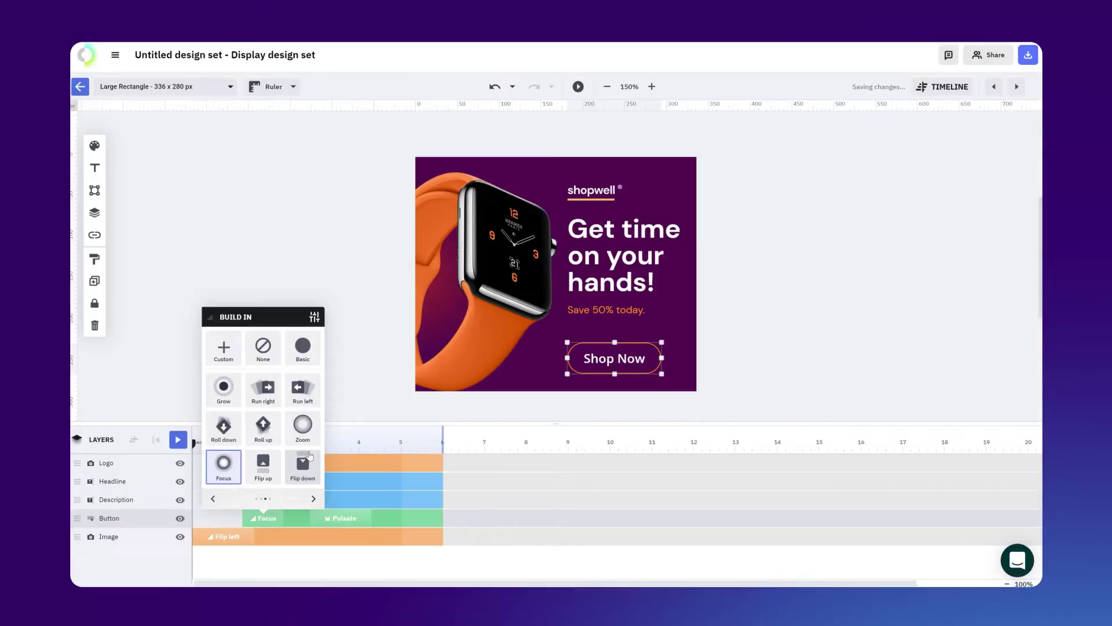
left_click(367, 468)
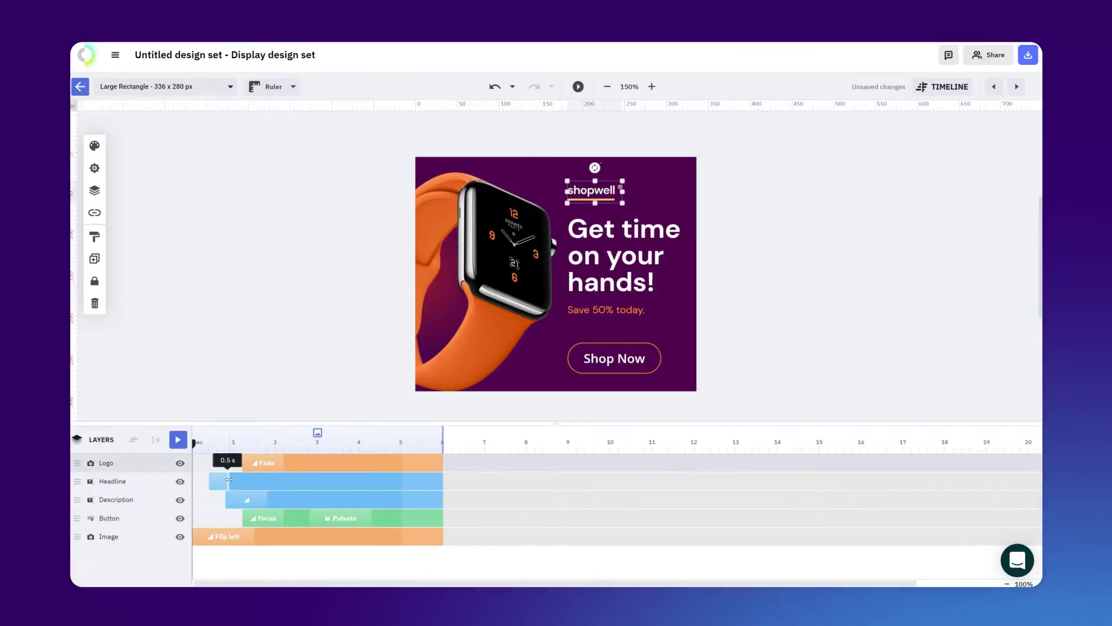
left_click(177, 440)
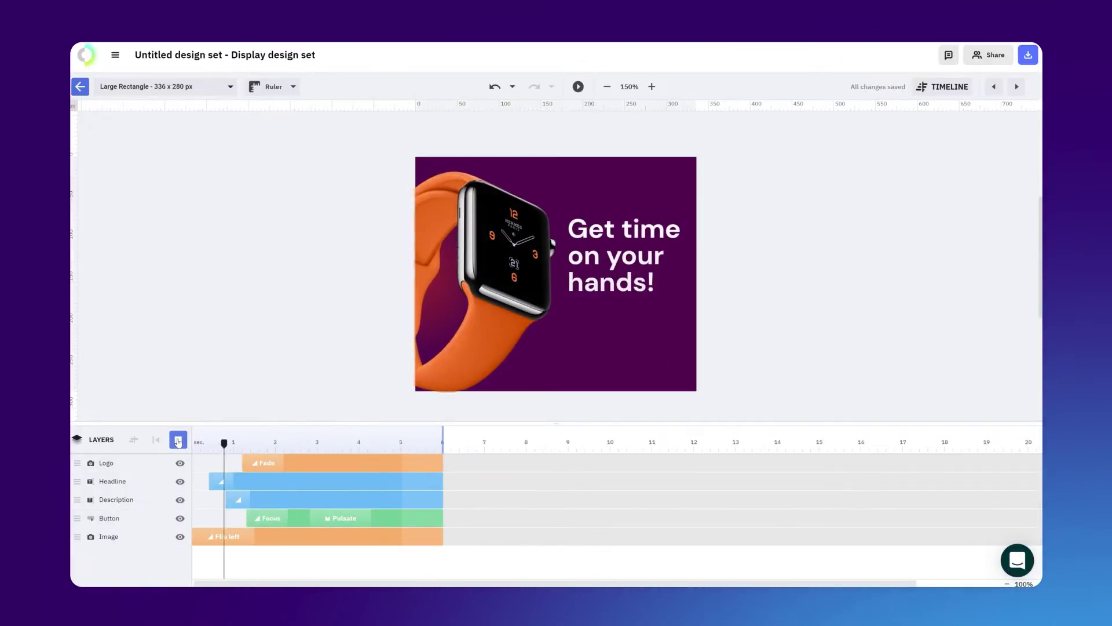
Stop playback and page through the logo's Build In, Middle and Build Out effects, keeping Fade.
left_click(178, 441)
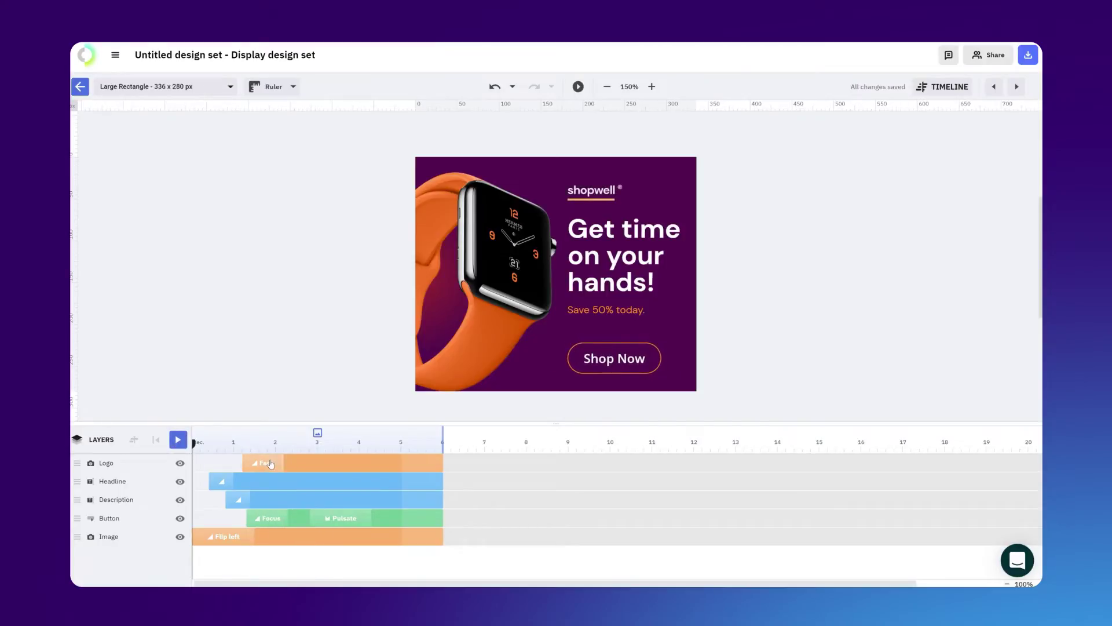
left_click(270, 464)
left_click(315, 444)
left_click(314, 445)
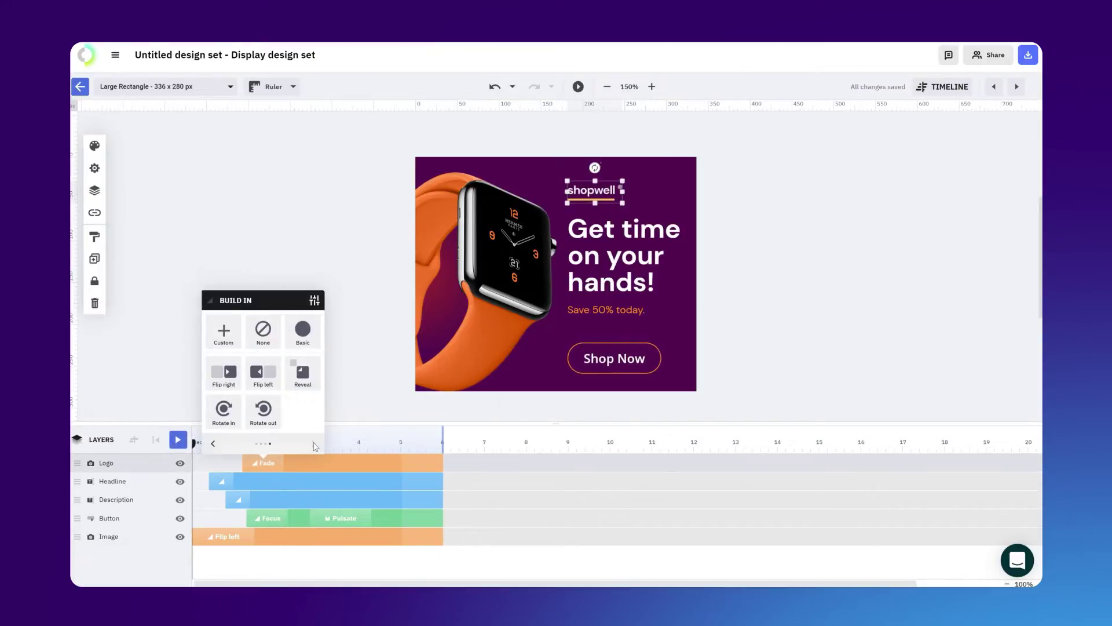
left_click(324, 464)
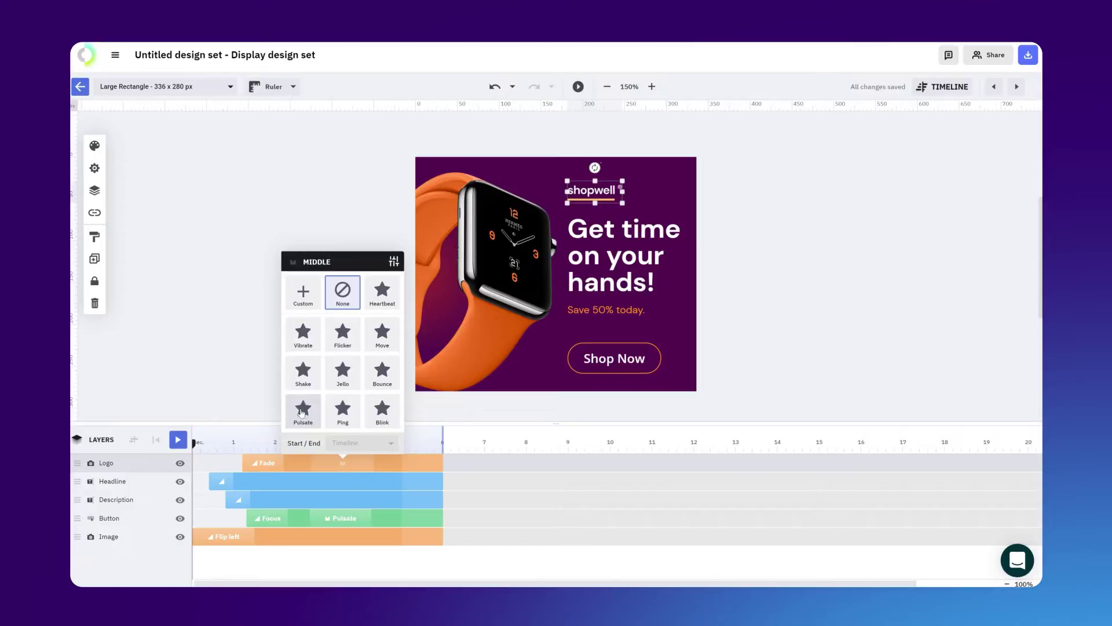
left_click(420, 465)
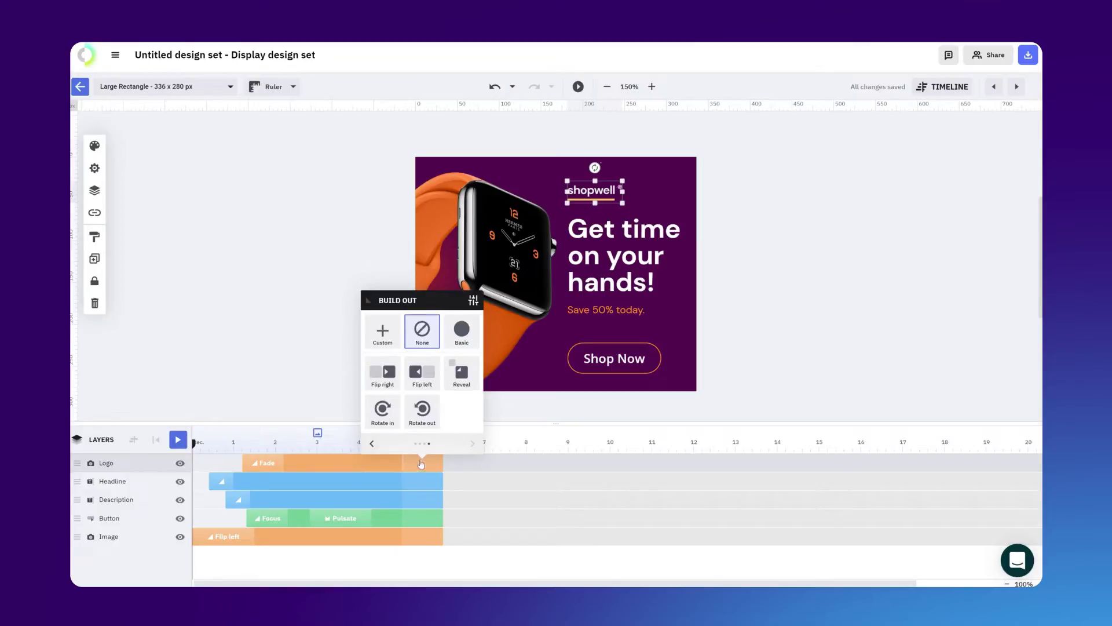
left_click(372, 445)
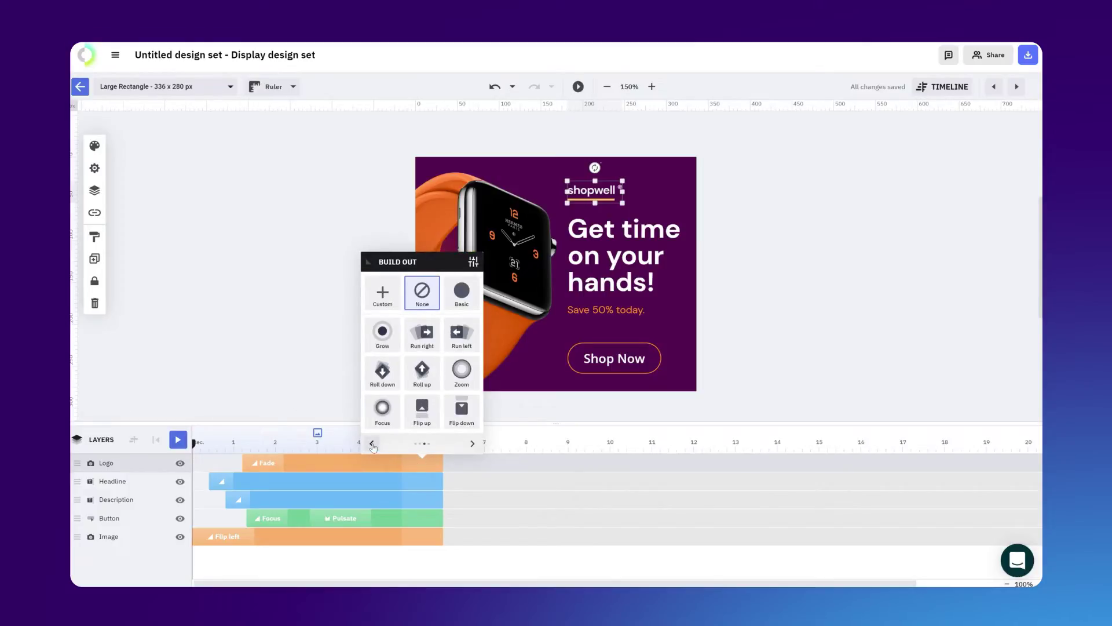
left_click(373, 444)
left_click(373, 445)
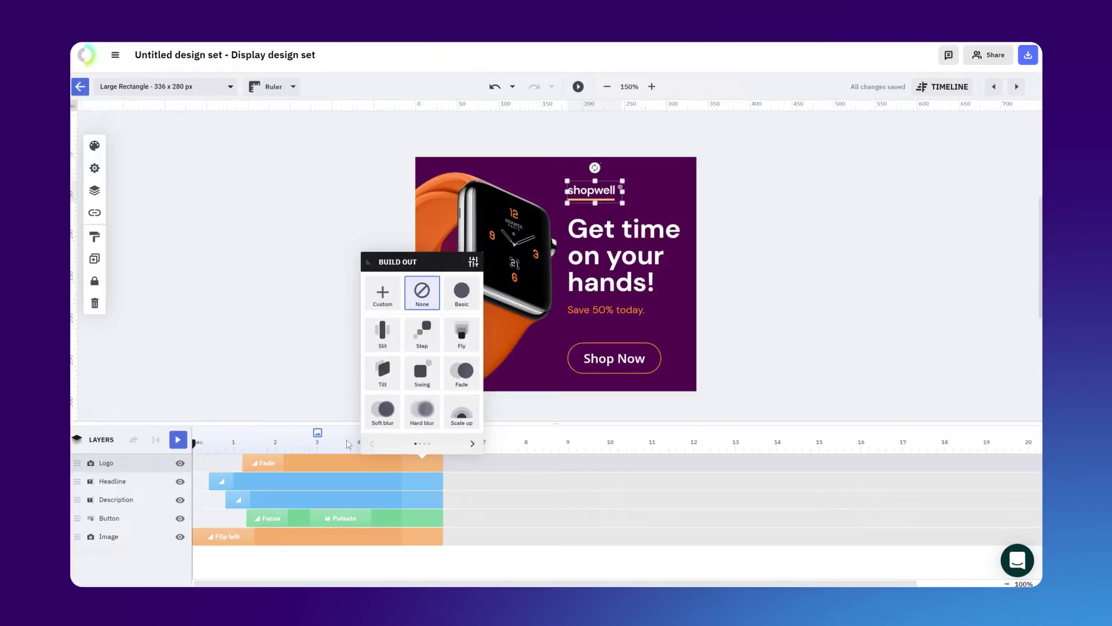
left_click(348, 443)
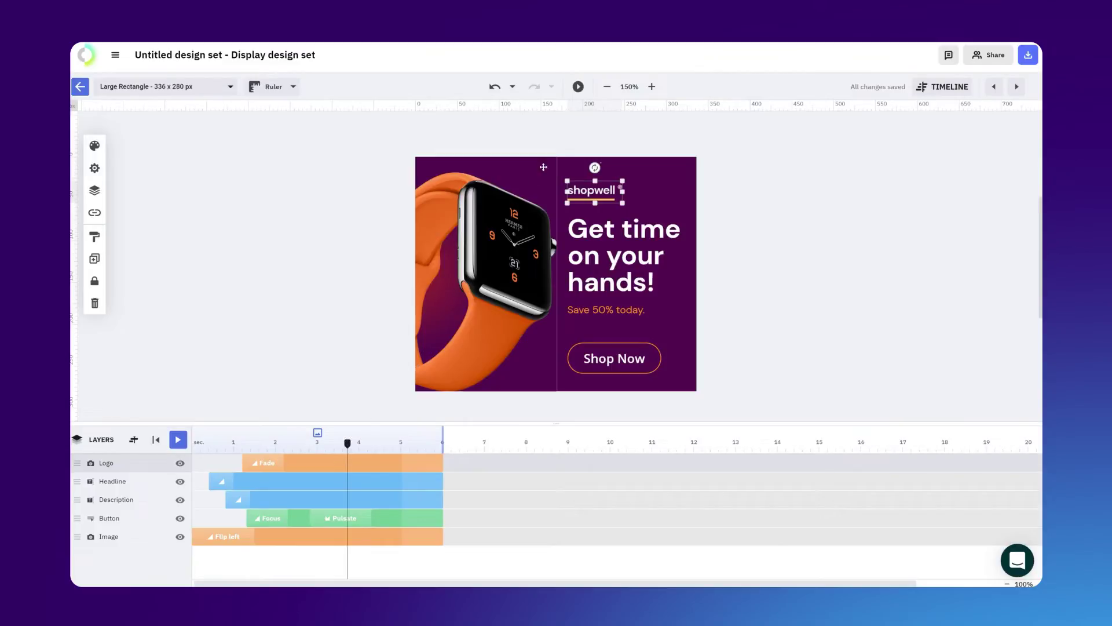
Open the animated preview of the banner.
left_click(578, 87)
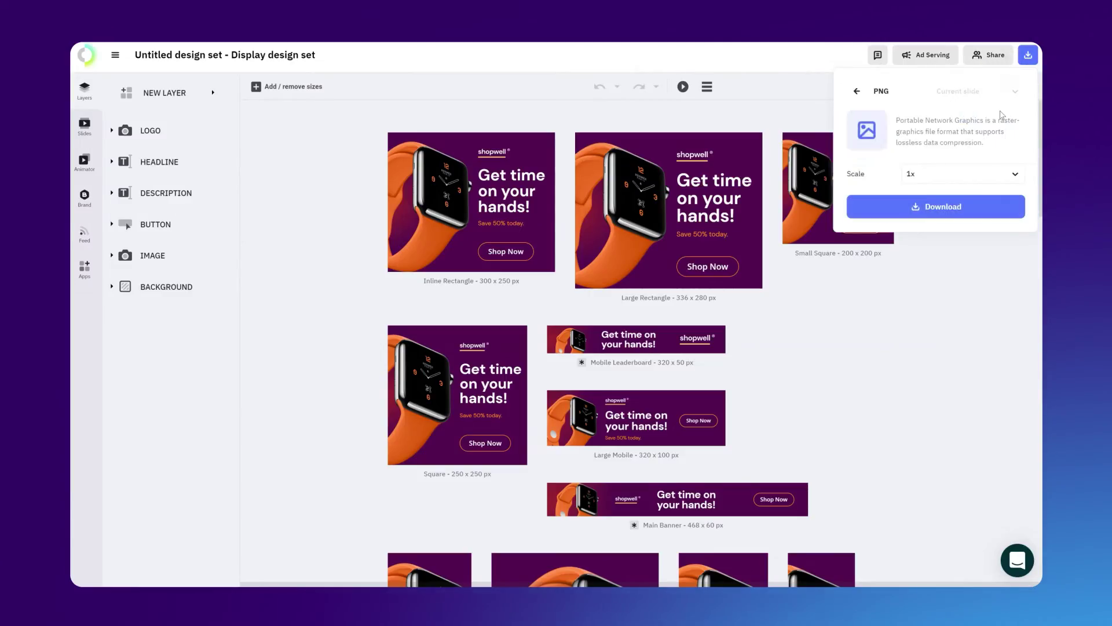
Check the PNG scale options and JPG presets, then bring up the GIF export options.
left_click(974, 172)
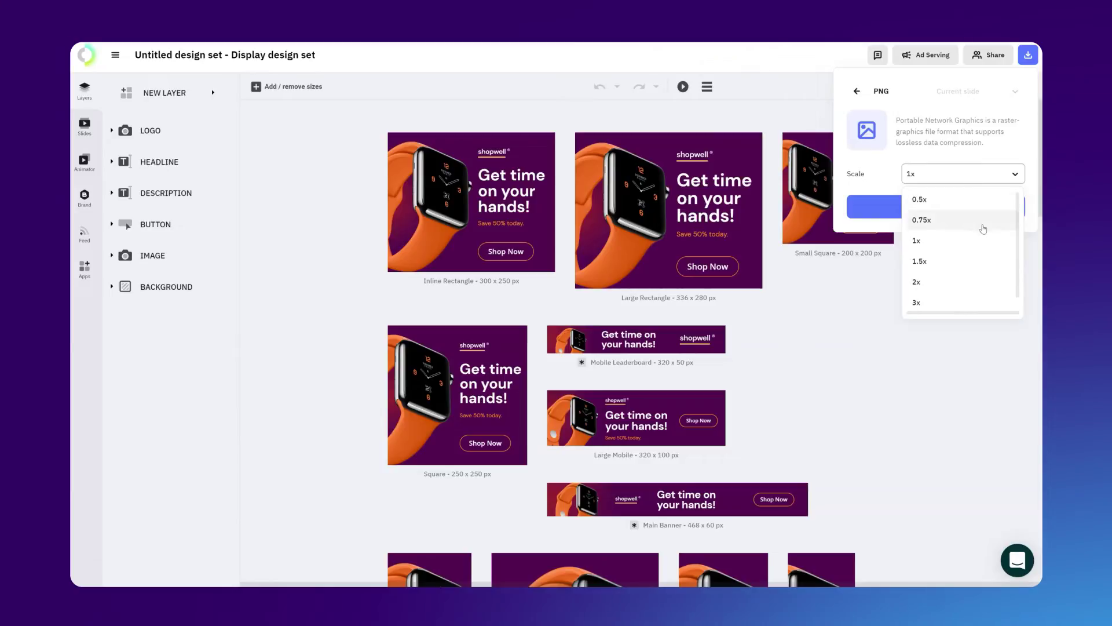
left_click(857, 91)
left_click(857, 91)
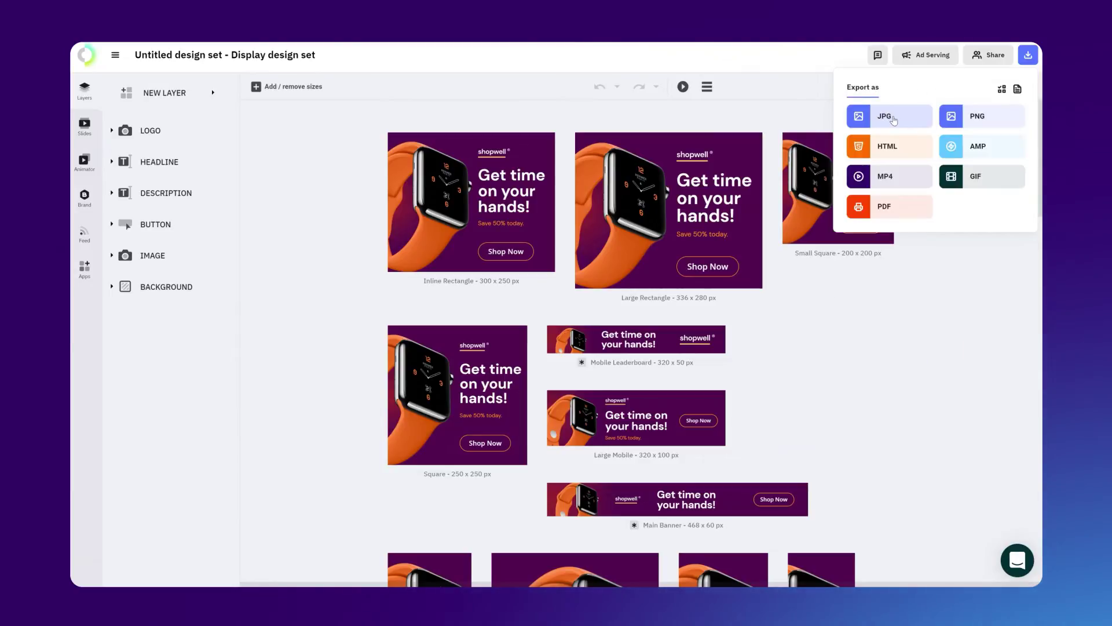
left_click(887, 115)
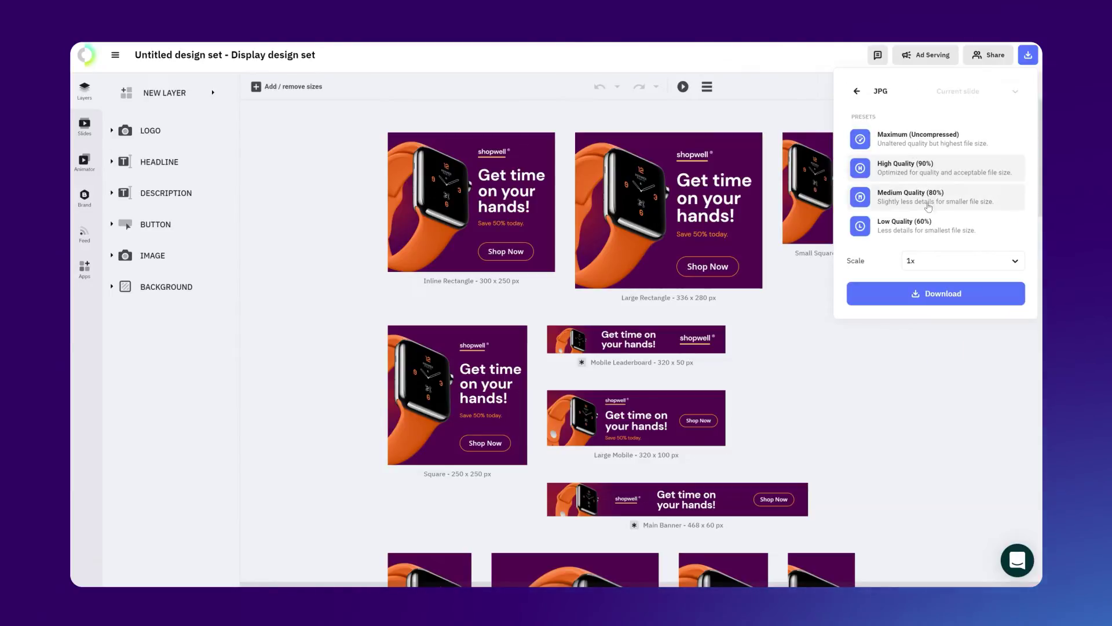
left_click(857, 92)
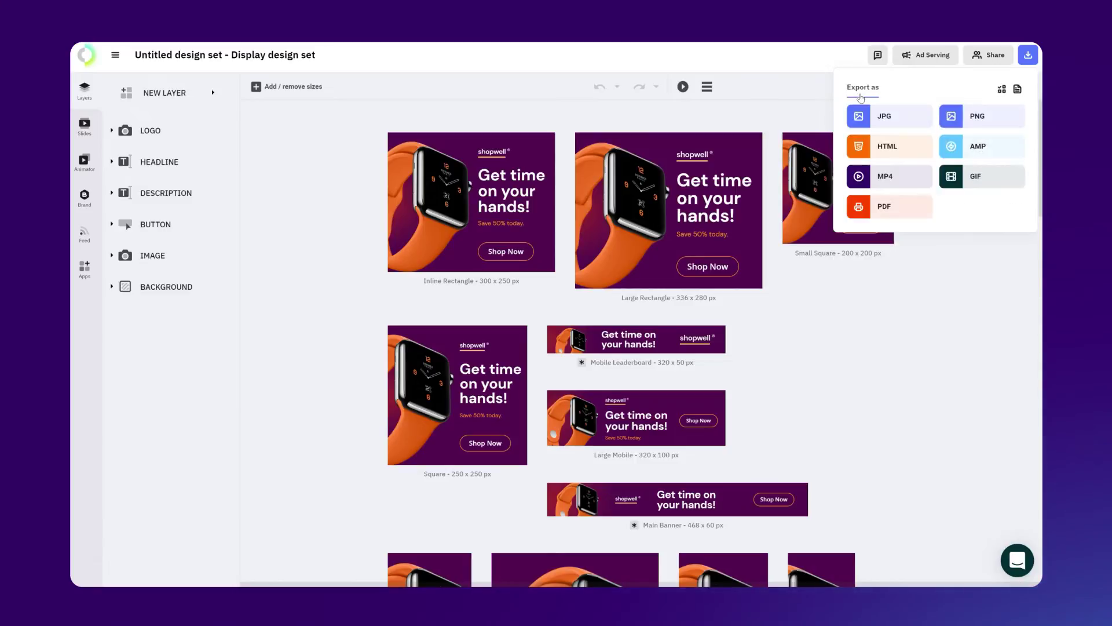
left_click(958, 184)
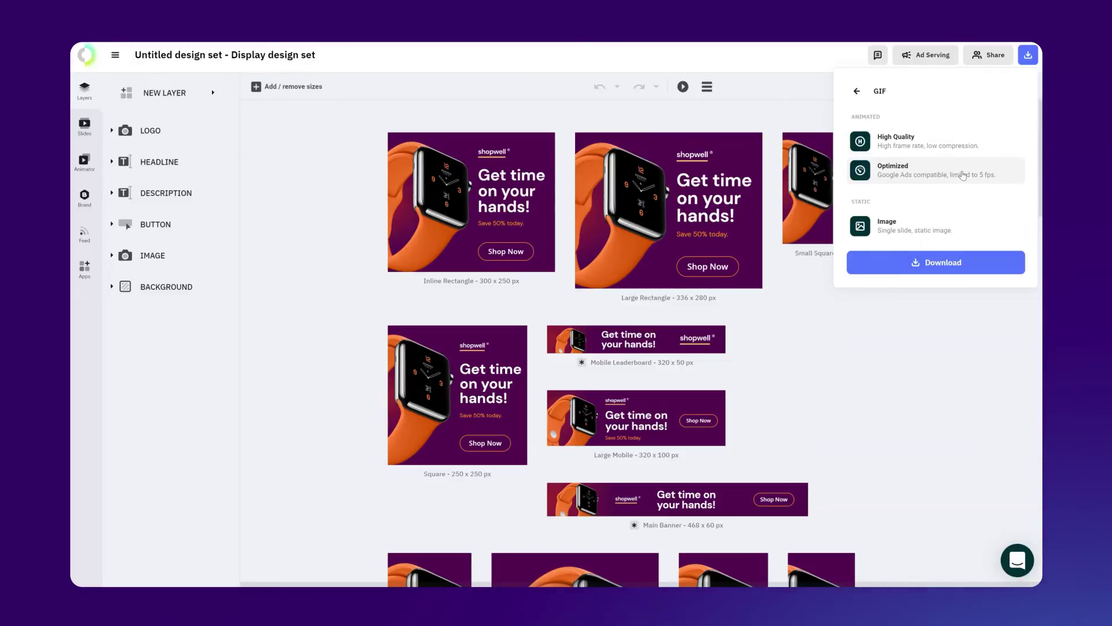
Choose the HTML export format and estimate the HTML5 file size of every banner size.
left_click(857, 92)
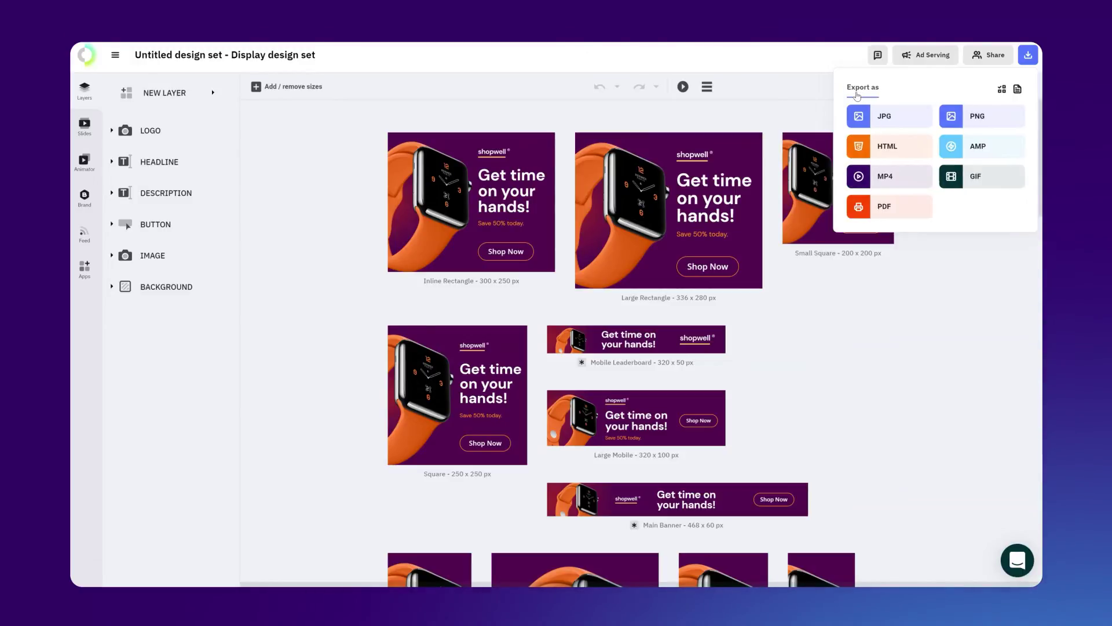
left_click(883, 147)
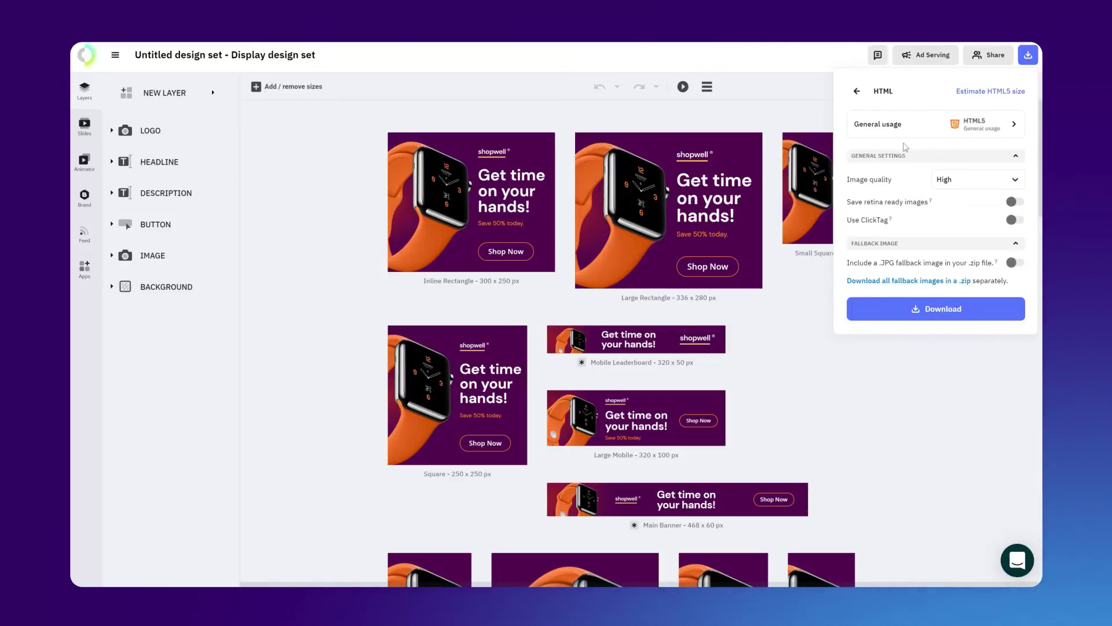
left_click(988, 93)
Review the per-size file size list, collapse it, and close the Download panel.
scroll(1011, 157, "down", 3)
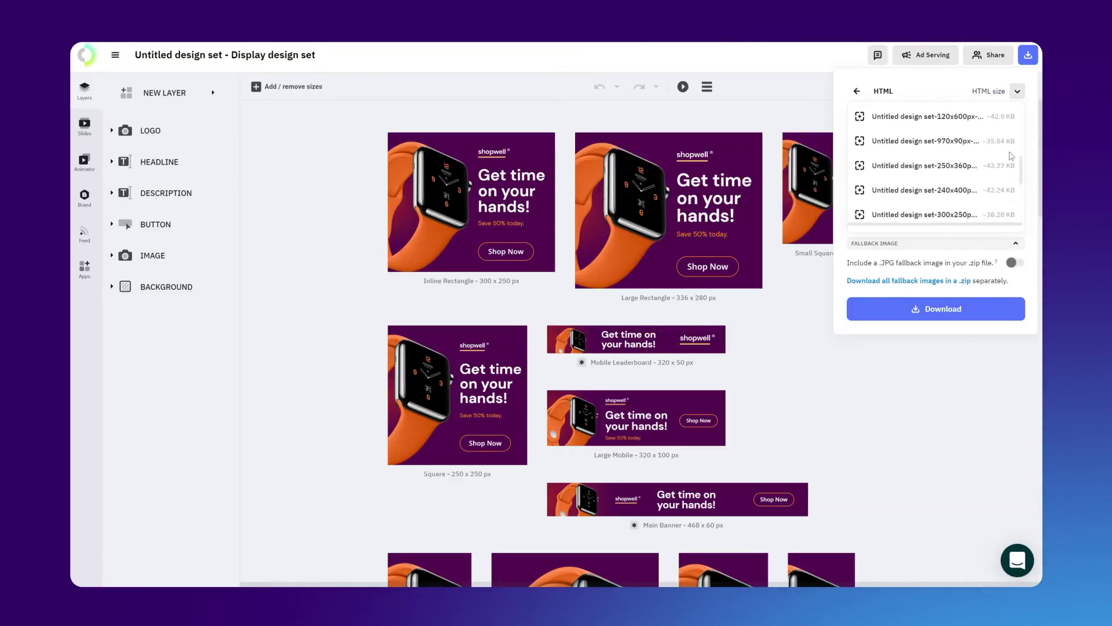
left_click(1031, 163)
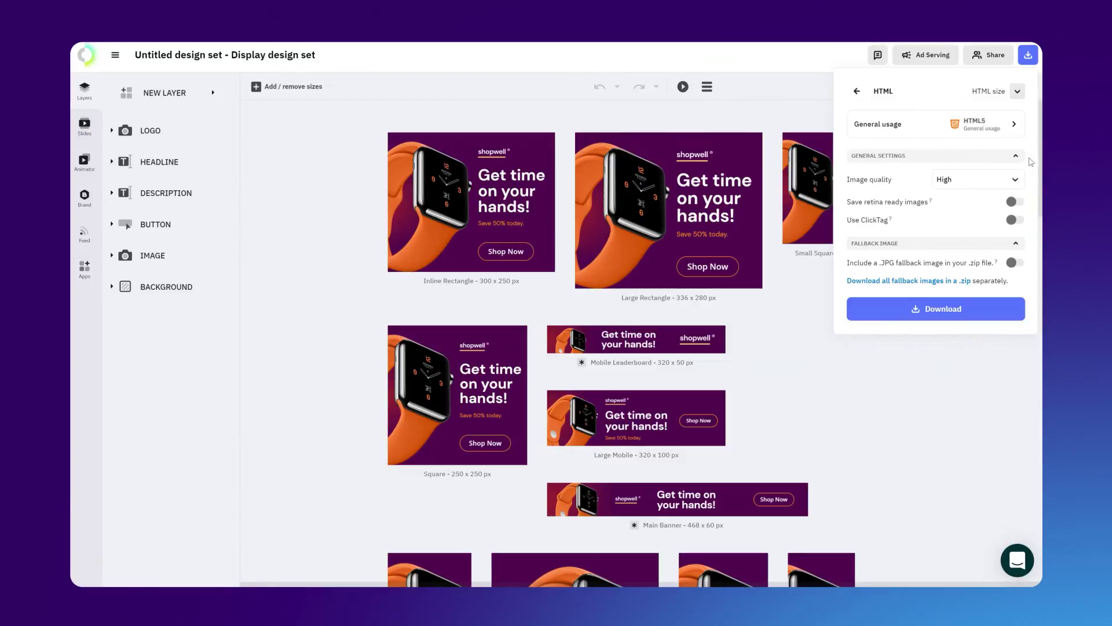
left_click(857, 91)
left_click(814, 102)
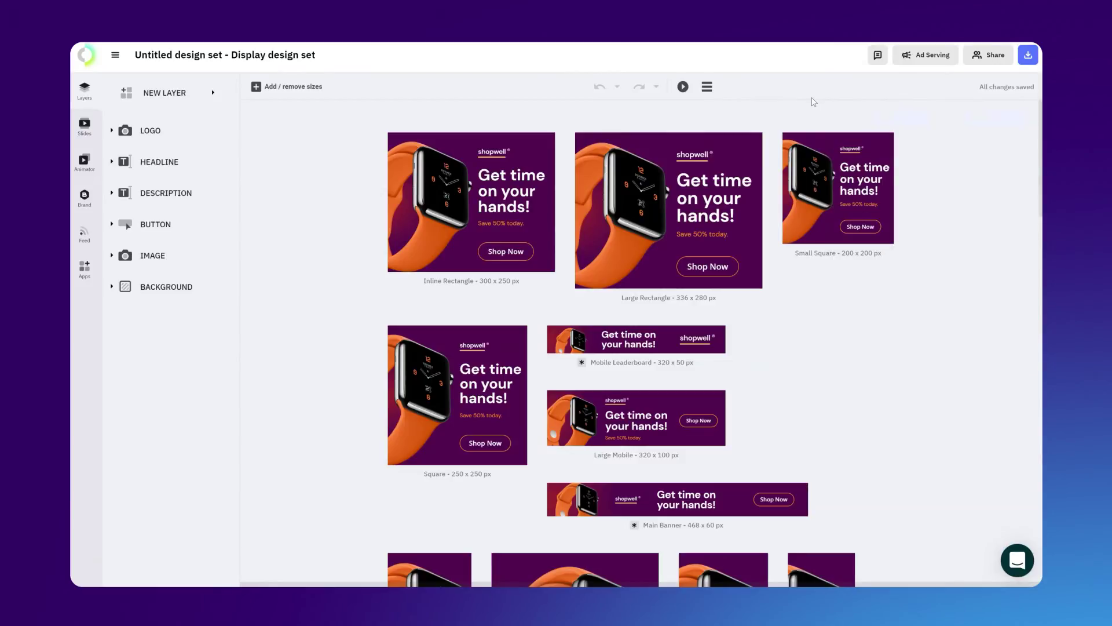